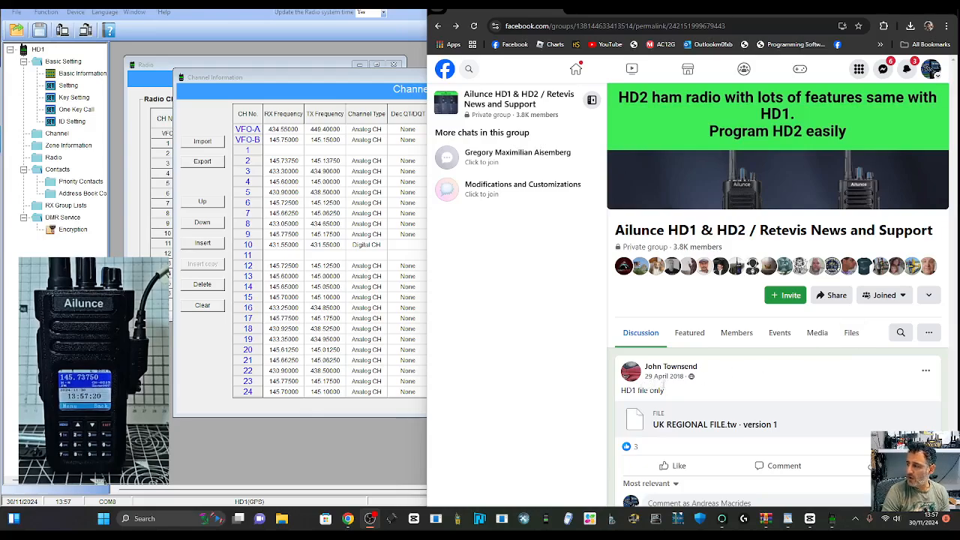
Step: Browse the group's shared Files list to locate UK REGIONAL FILE.tw
click(853, 336)
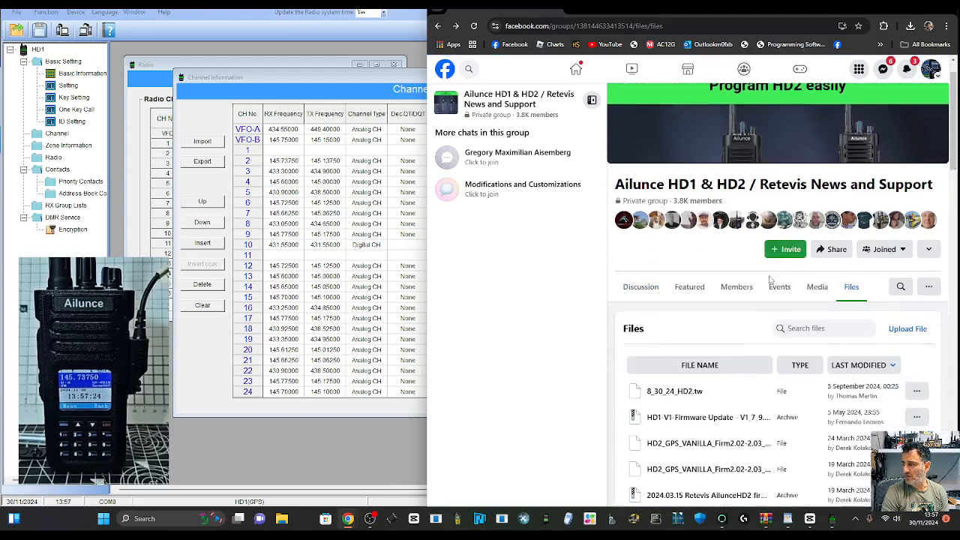
scroll(770, 279, down, 3)
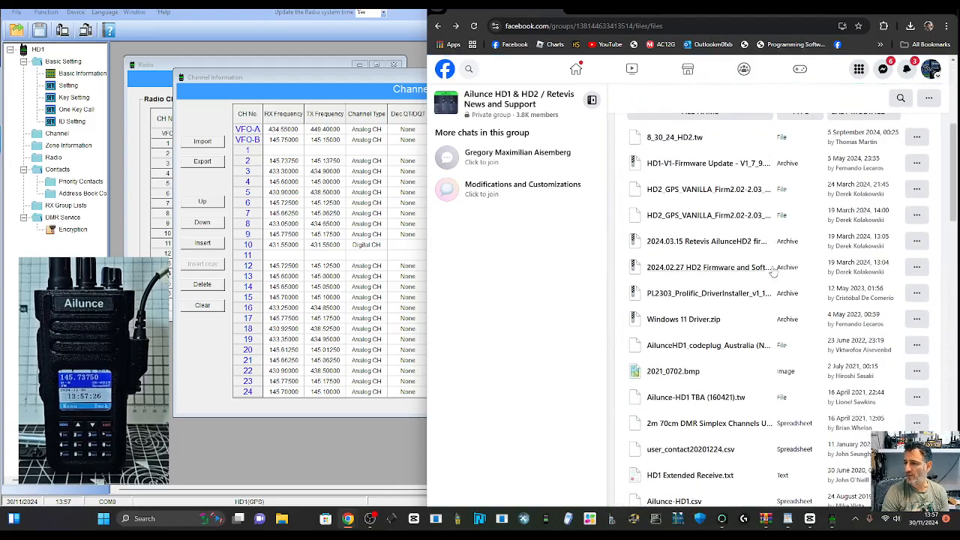
scroll(773, 272, down, 4)
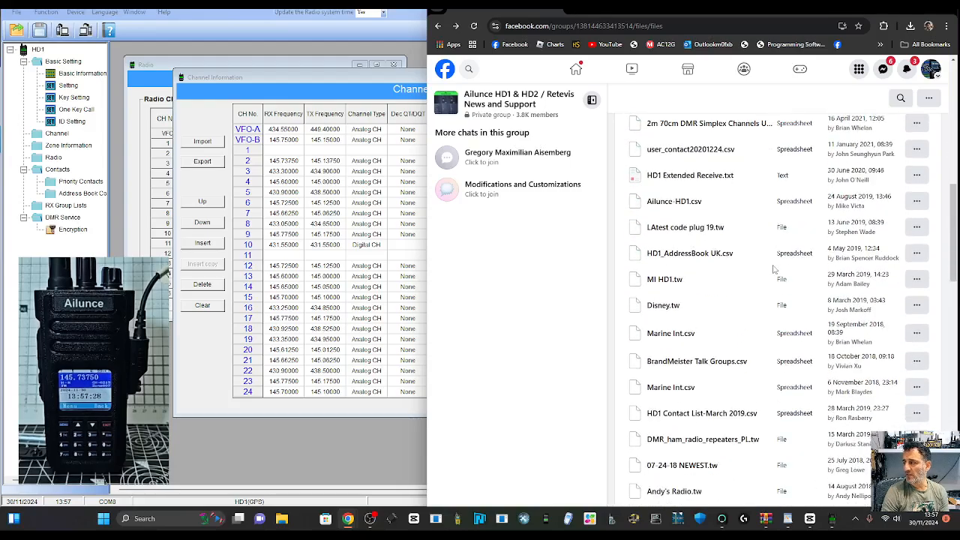
scroll(774, 268, down, 3)
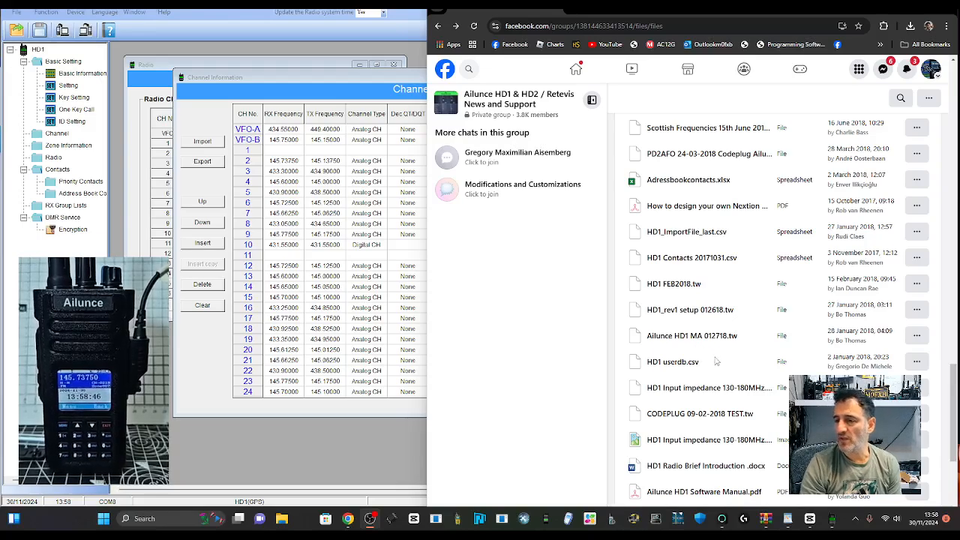
scroll(716, 362, up, 4)
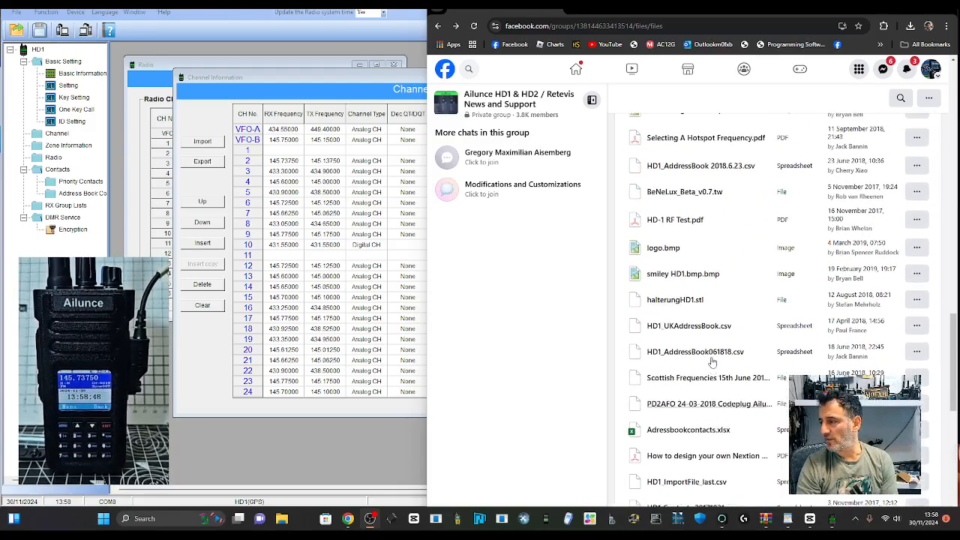
scroll(712, 361, up, 3)
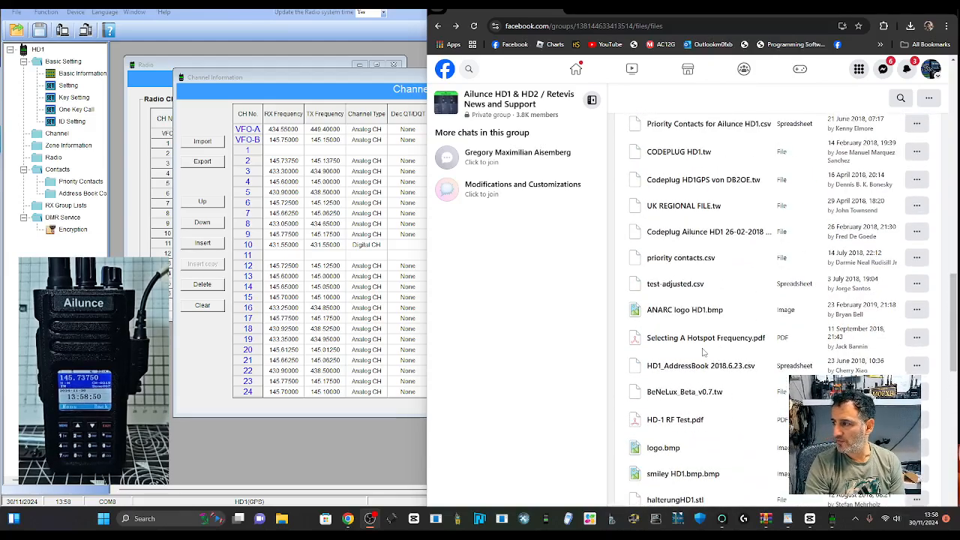
scroll(680, 216, up, 2)
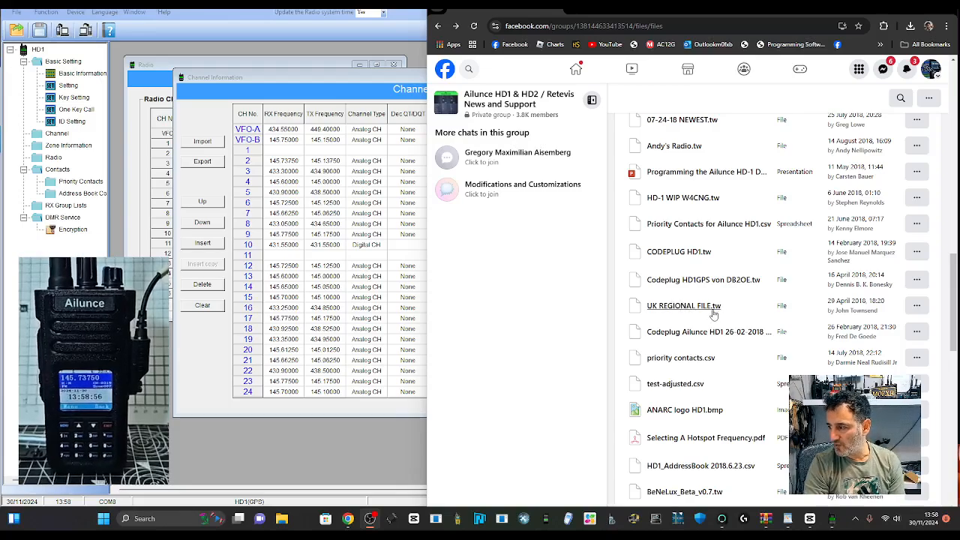
Step: Open the UK REGIONAL FILE.tw post and download the codeplug as UK REGIONAL FILE (1).tw
click(690, 308)
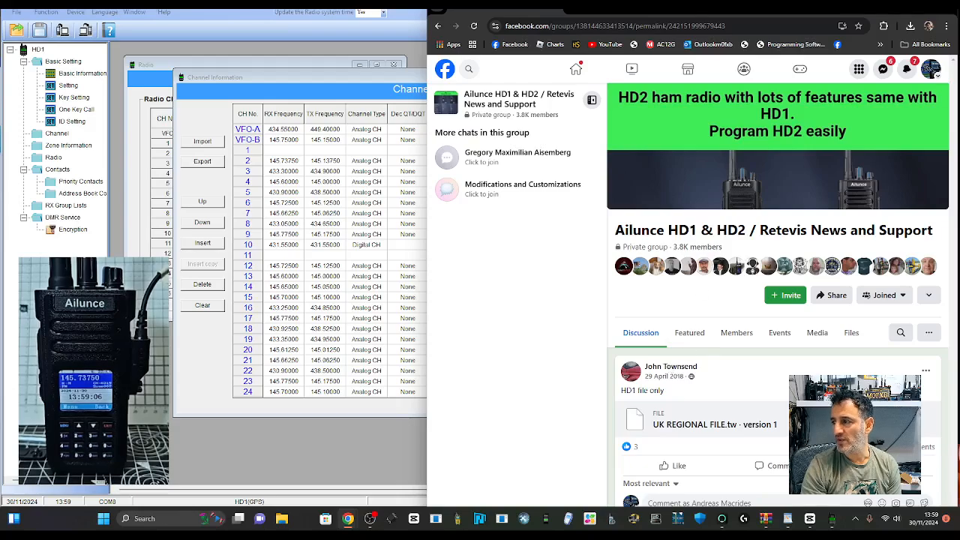
click(681, 427)
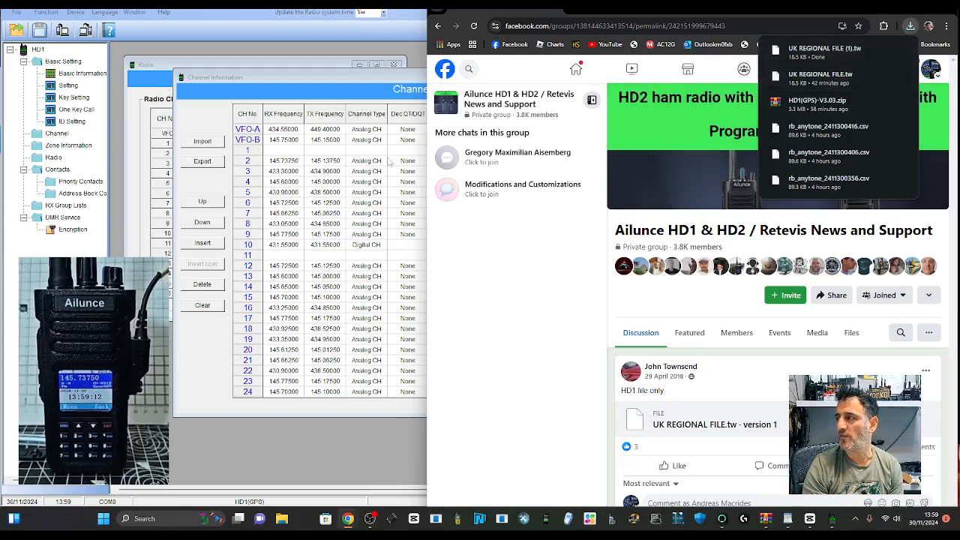
click(283, 129)
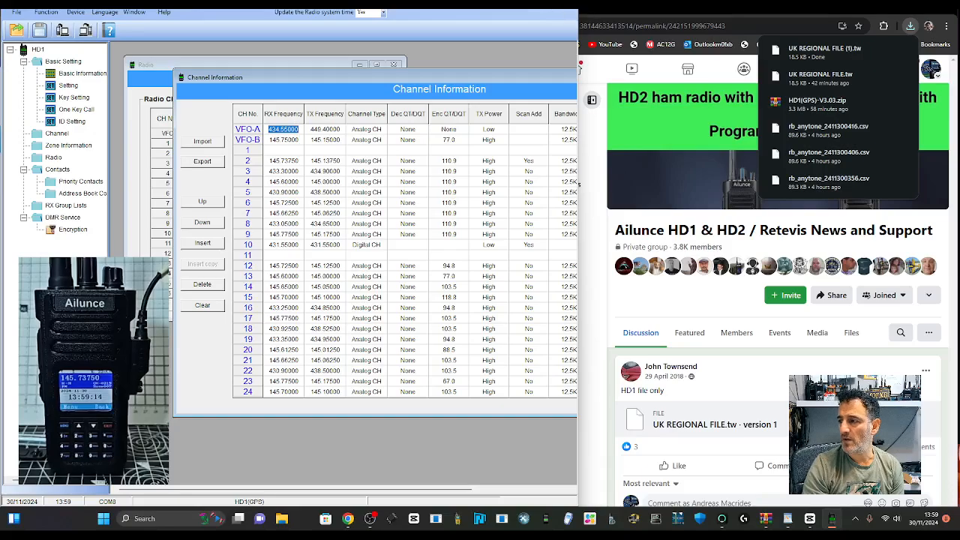
Step: Maximise HD1 CPS and open UK REGIONAL FILE (1).tw from Downloads via File > Open
click(541, 3)
click(371, 519)
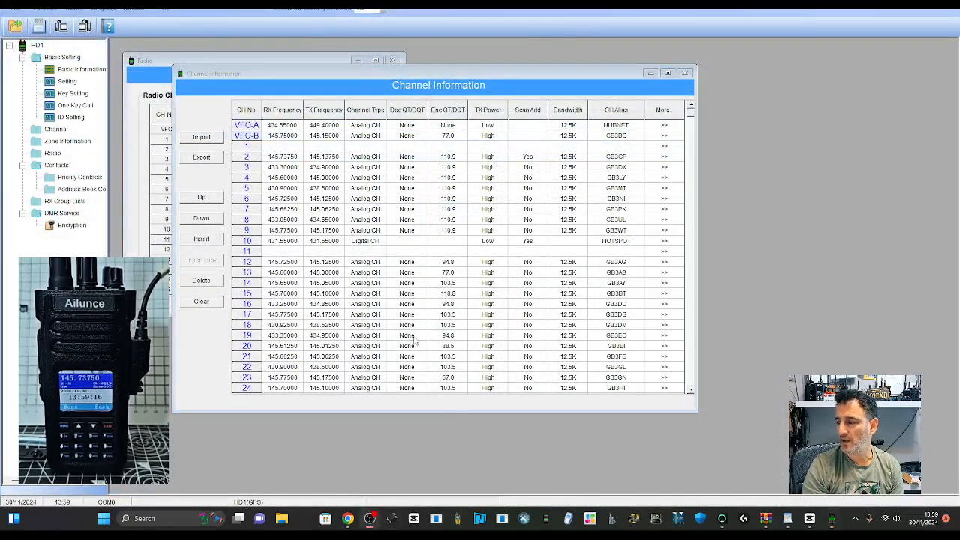
click(16, 9)
click(22, 21)
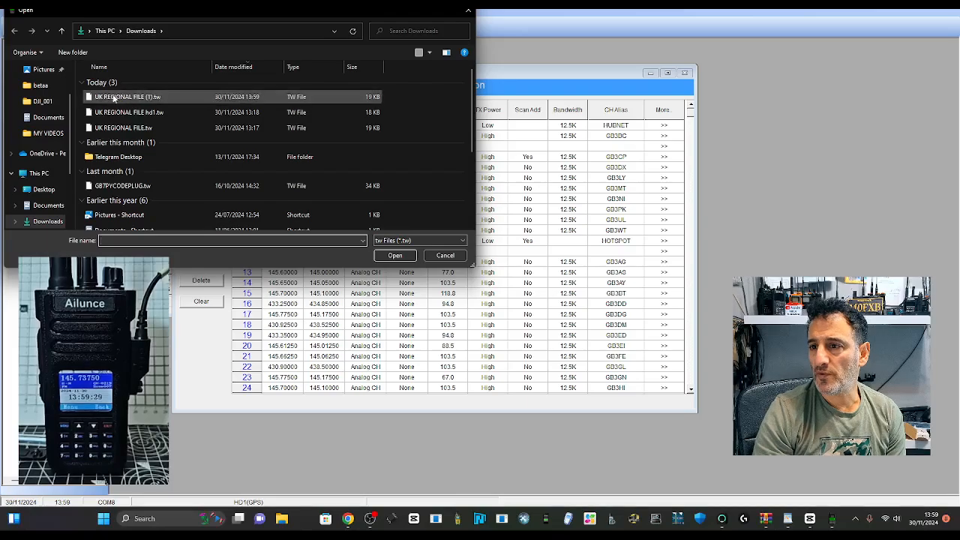
drag(223, 13, 316, 86)
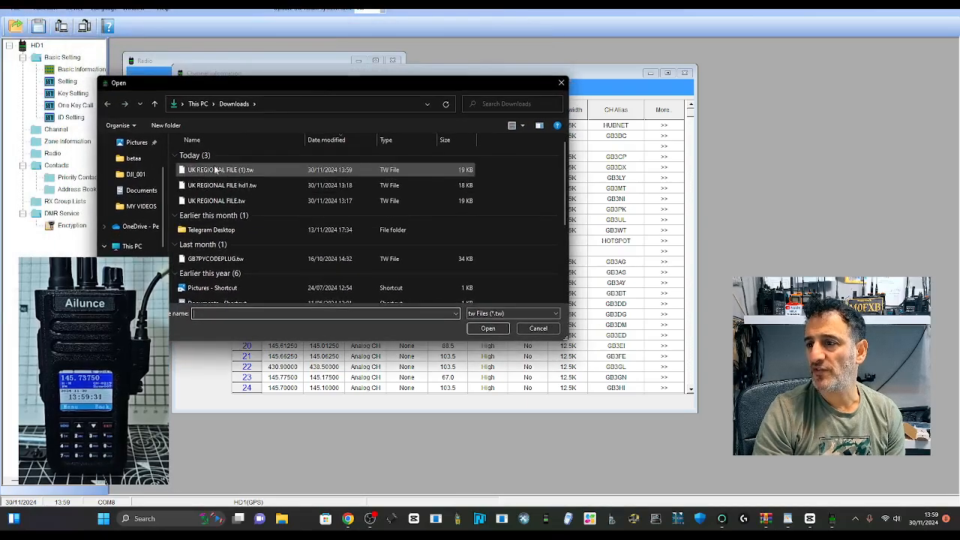
double_click(210, 171)
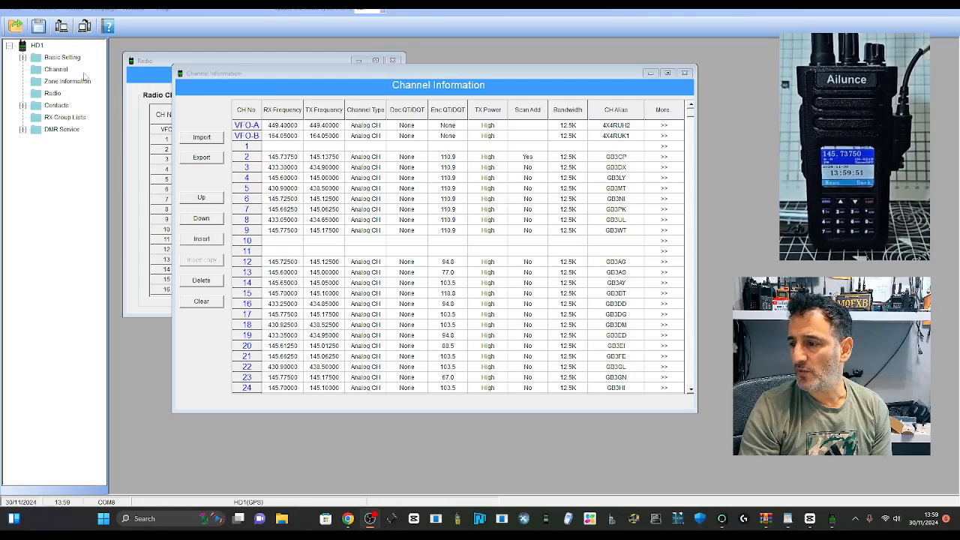
Step: Show Zone Information and inspect zones SCOTLAND A, NORTH A, MIDLANDS A, WALES A, S-EAST A, S-WEST A, S-WEST D
click(55, 86)
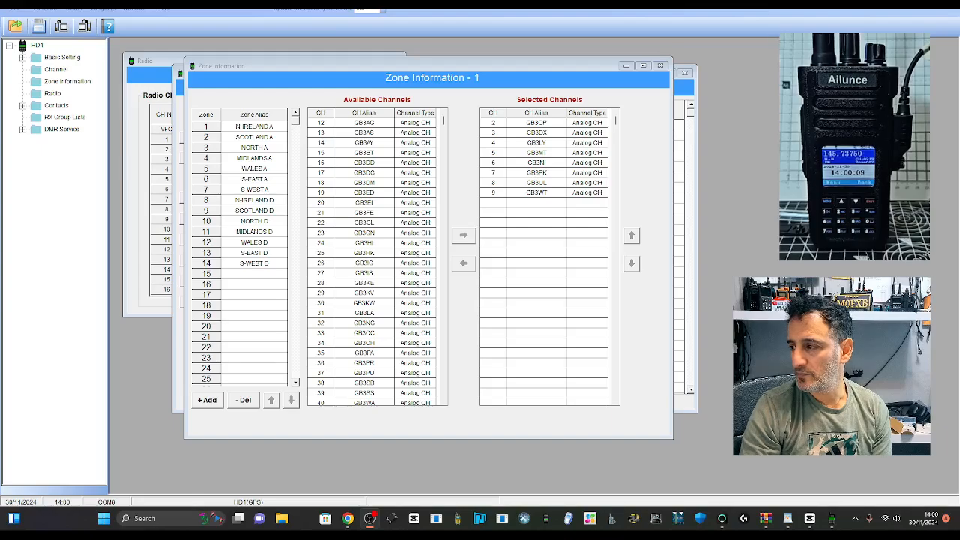
click(482, 110)
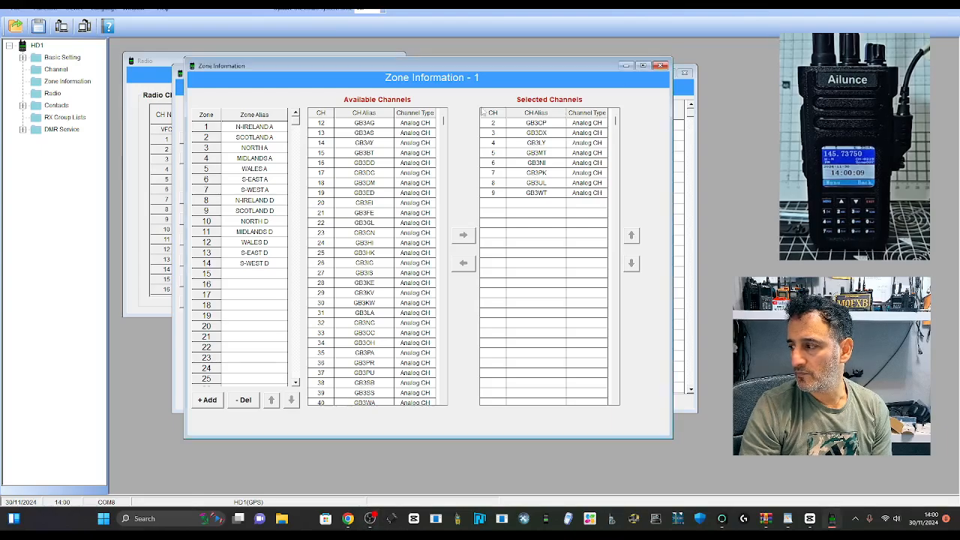
click(249, 137)
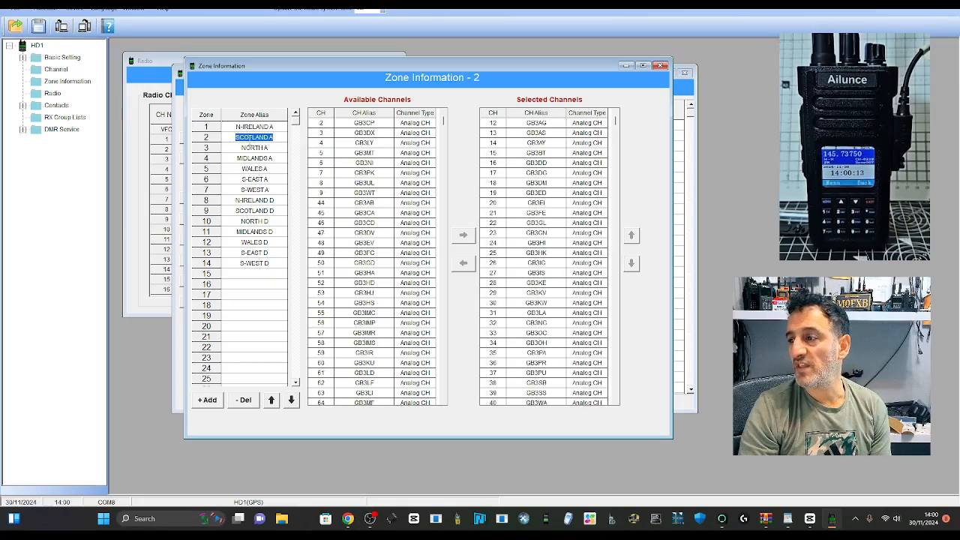
click(253, 149)
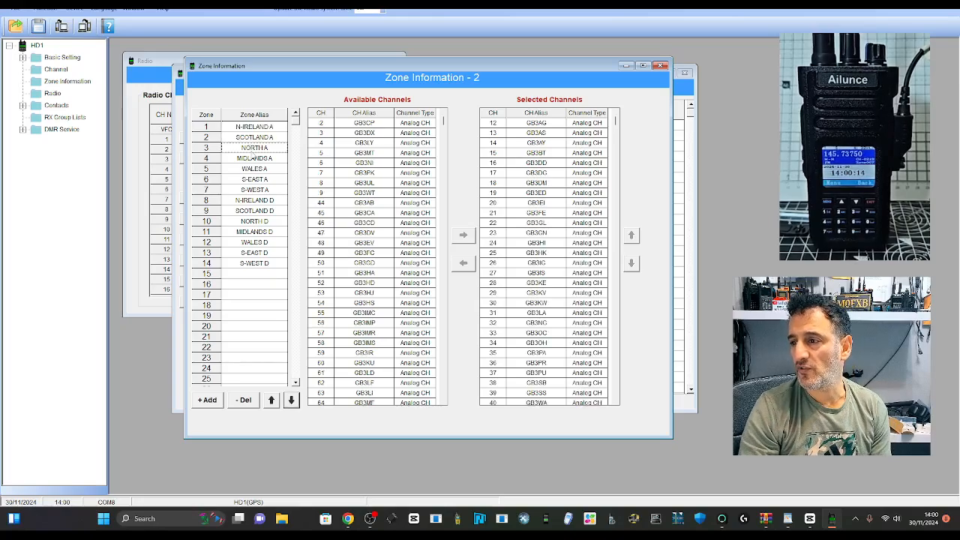
click(246, 160)
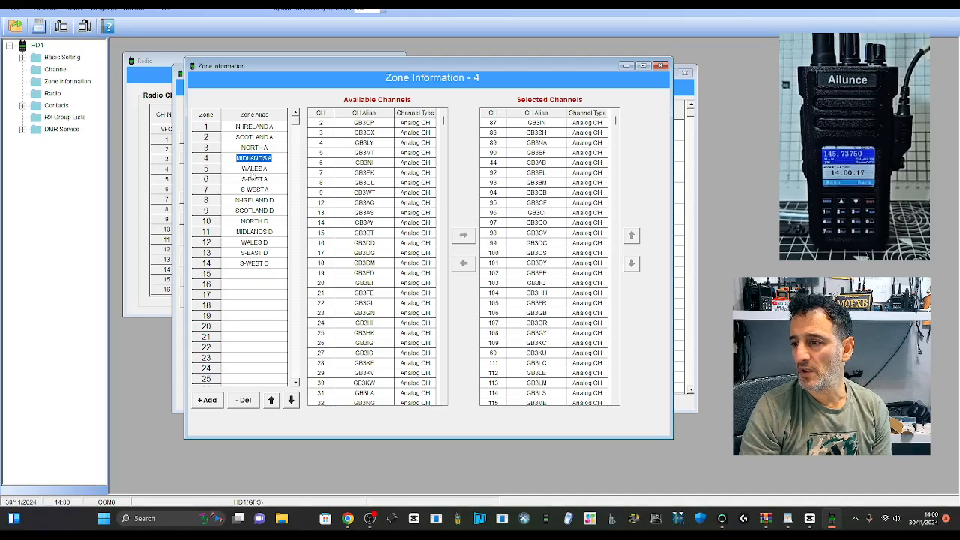
click(253, 171)
click(254, 181)
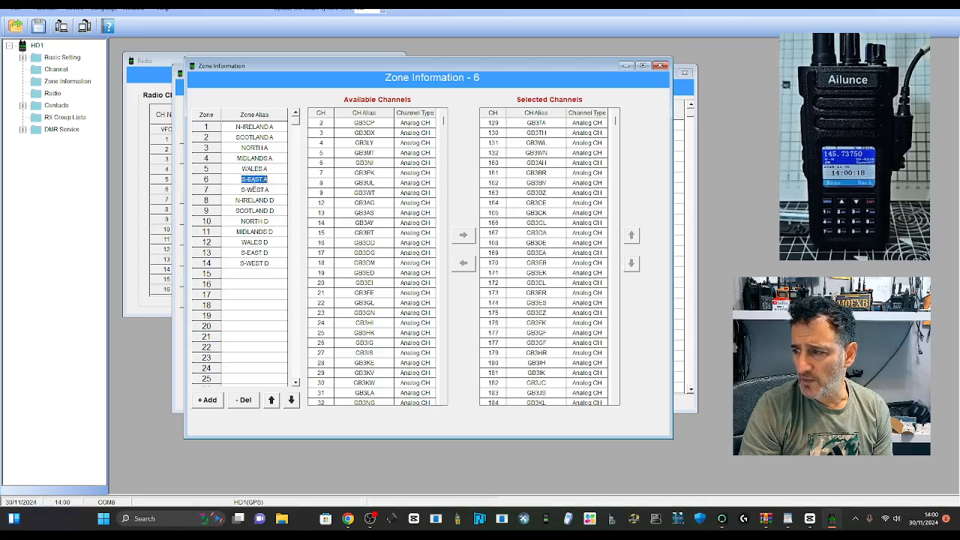
click(255, 191)
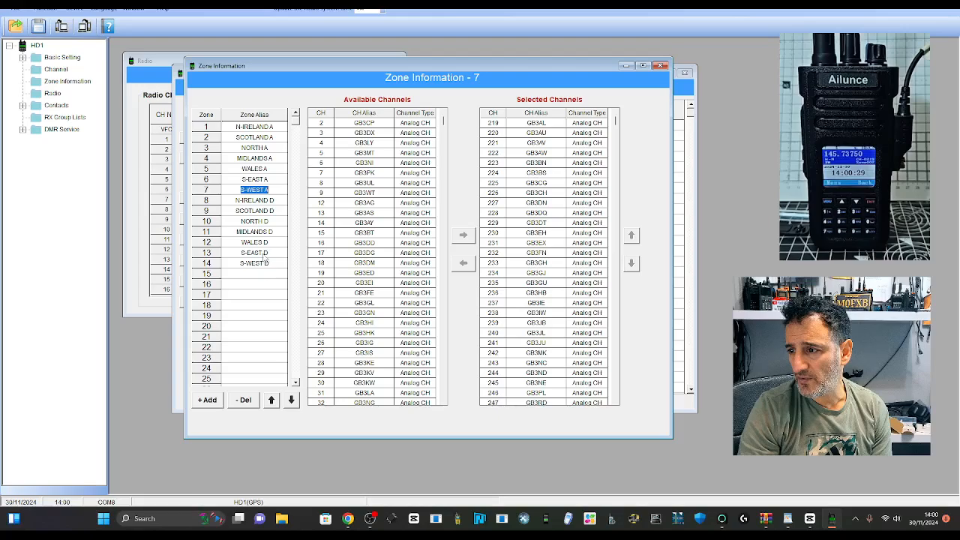
click(259, 264)
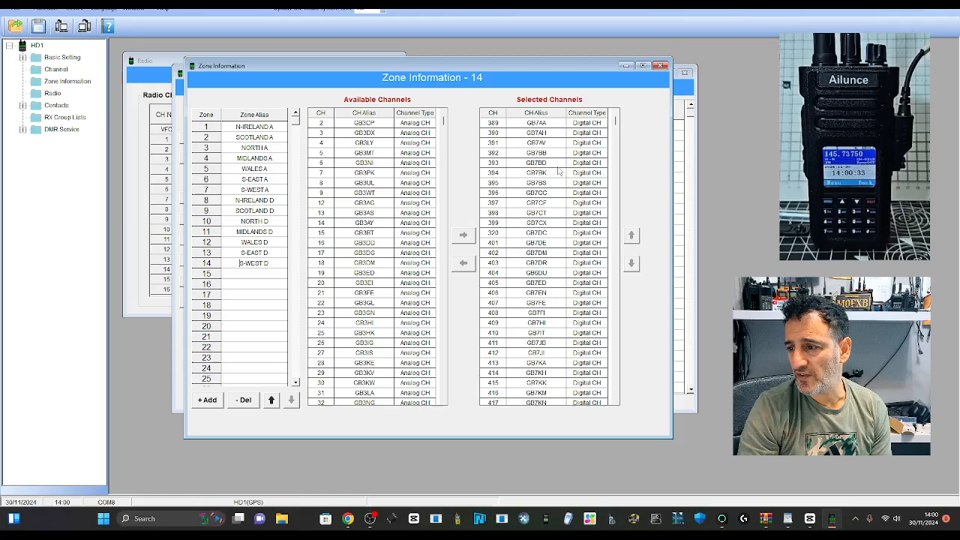
mouse_move(615, 122)
mouse_down()
mouse_move(619, 219)
mouse_move(615, 122)
mouse_up()
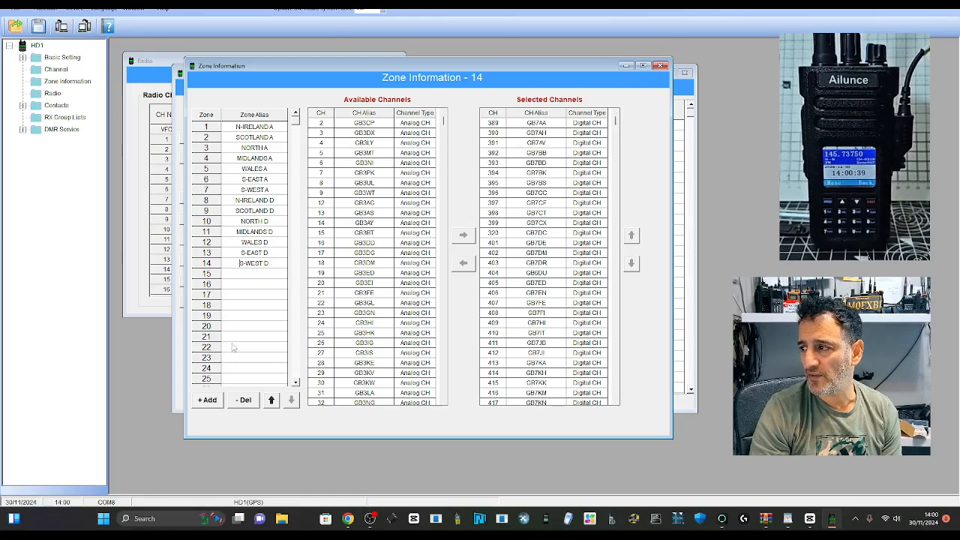
click(370, 518)
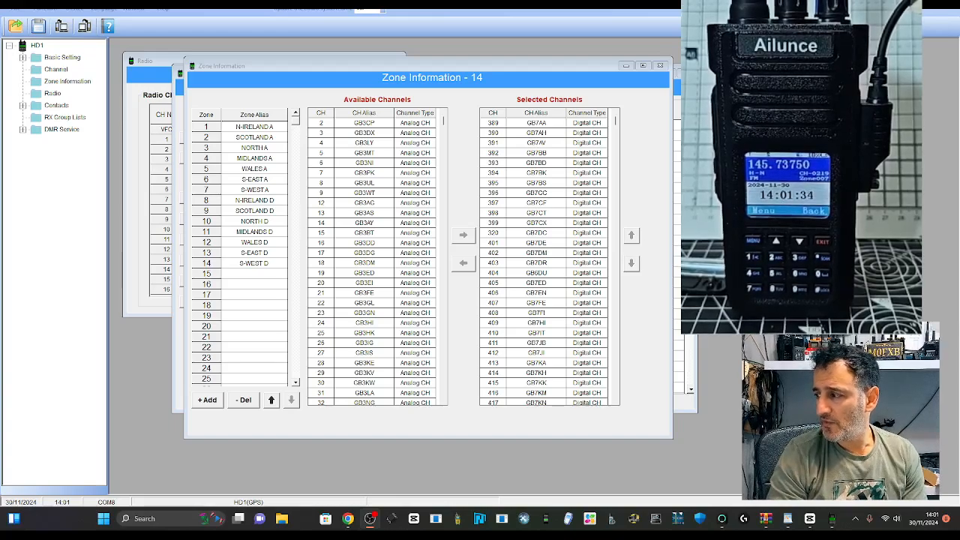
Step: Return to the Channel Information list and start editing channel 11's empty receive frequency
click(293, 118)
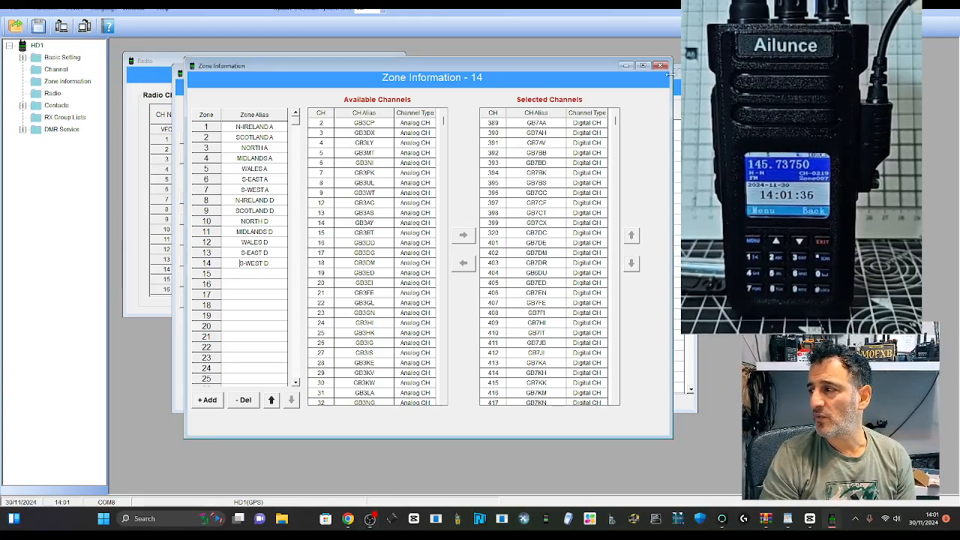
click(65, 72)
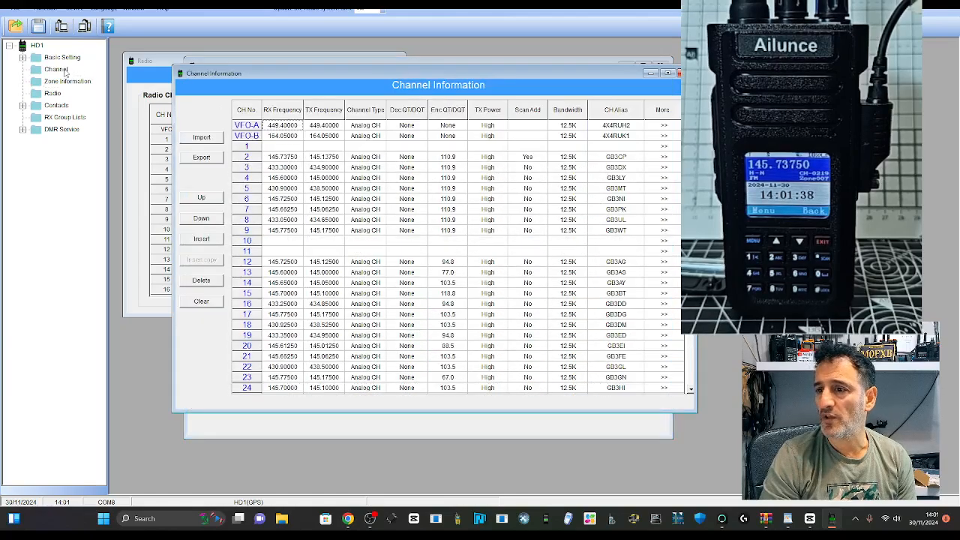
scroll(307, 217, down, 4)
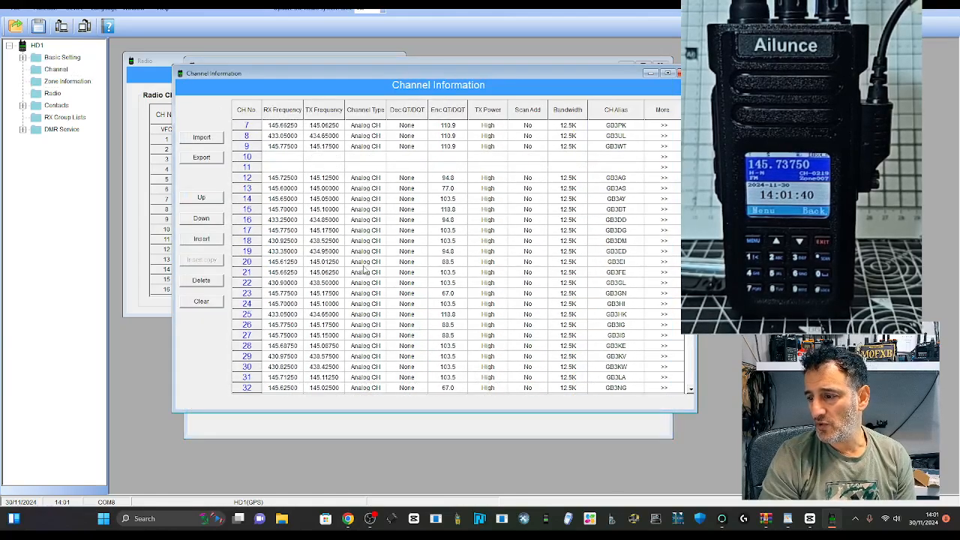
scroll(350, 235, up, 1)
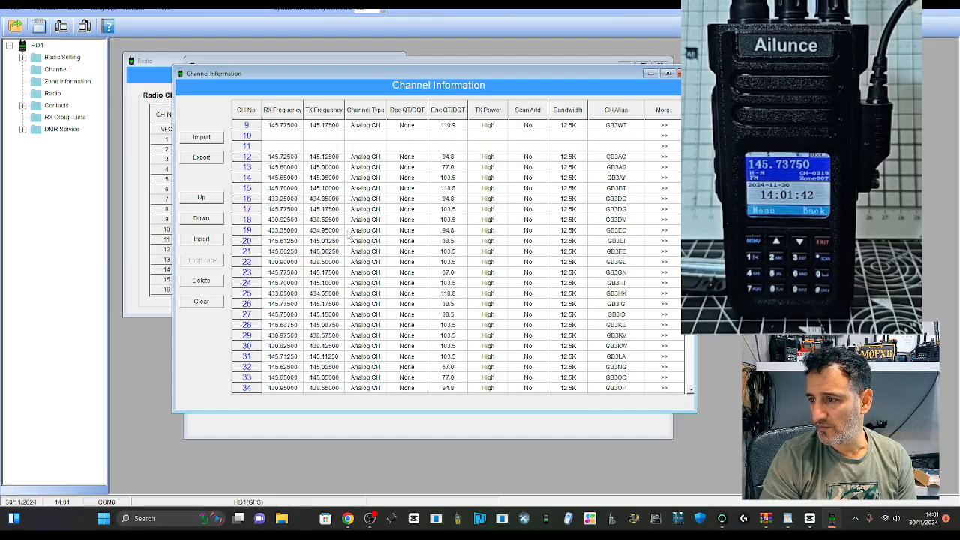
double_click(283, 147)
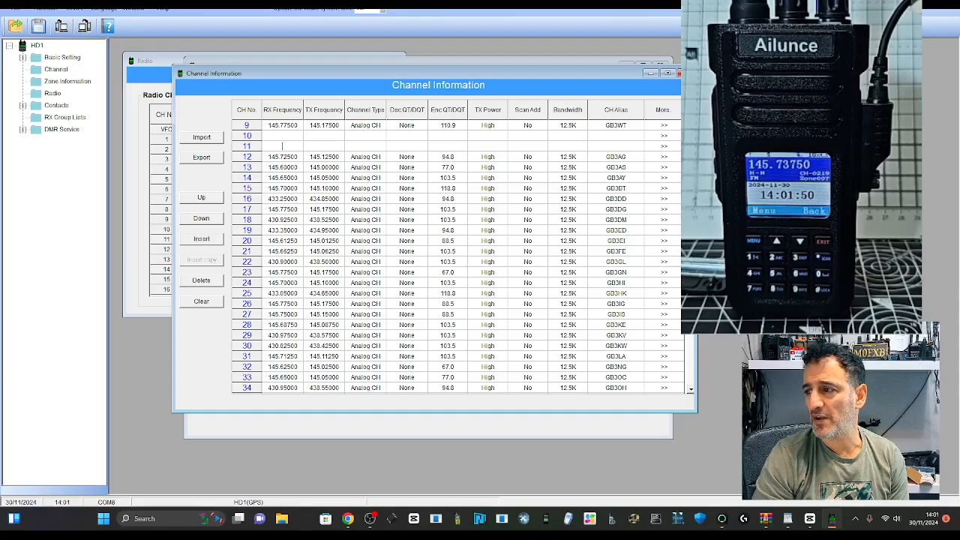
Step: Drag the channel table left to uncover the zone list, then select channel 9's More… cell
click(371, 518)
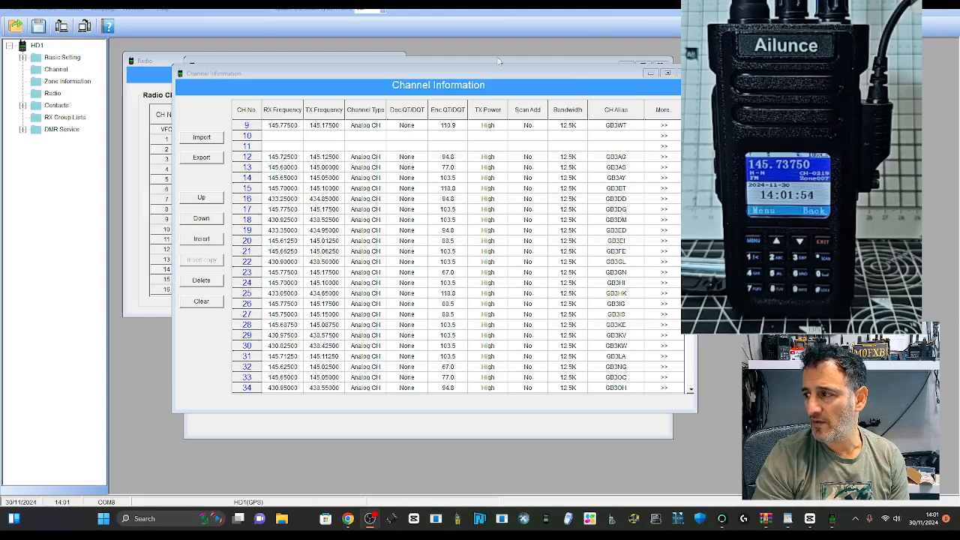
drag(338, 73, 210, 88)
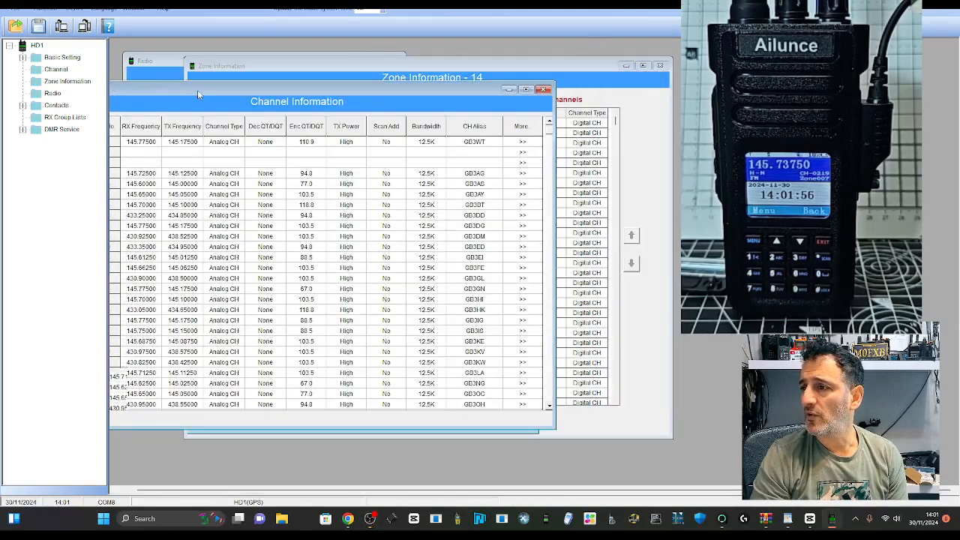
click(370, 518)
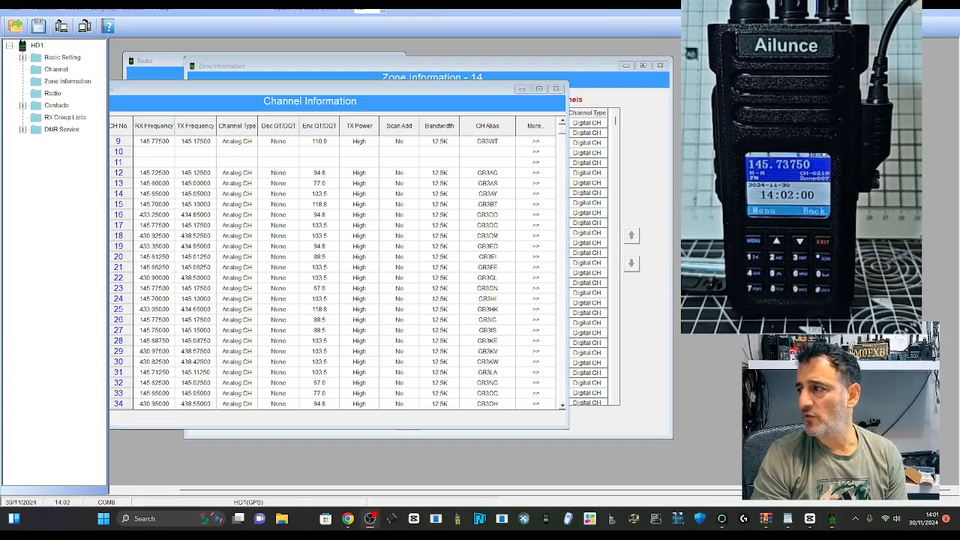
click(539, 142)
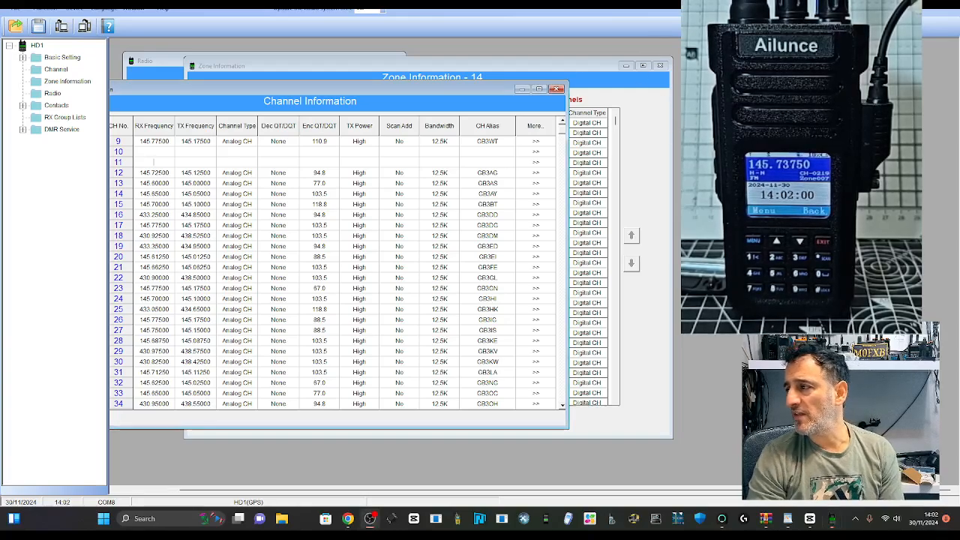
click(536, 142)
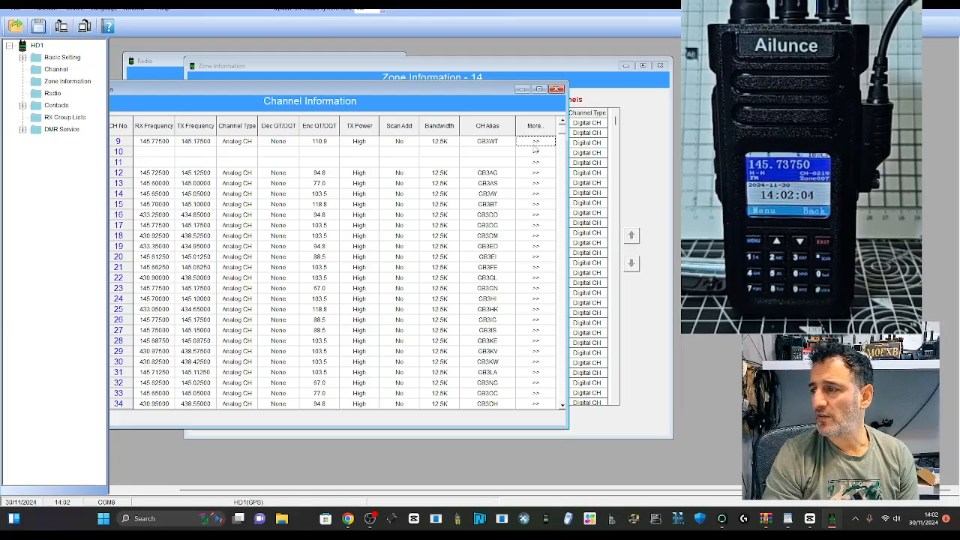
click(536, 143)
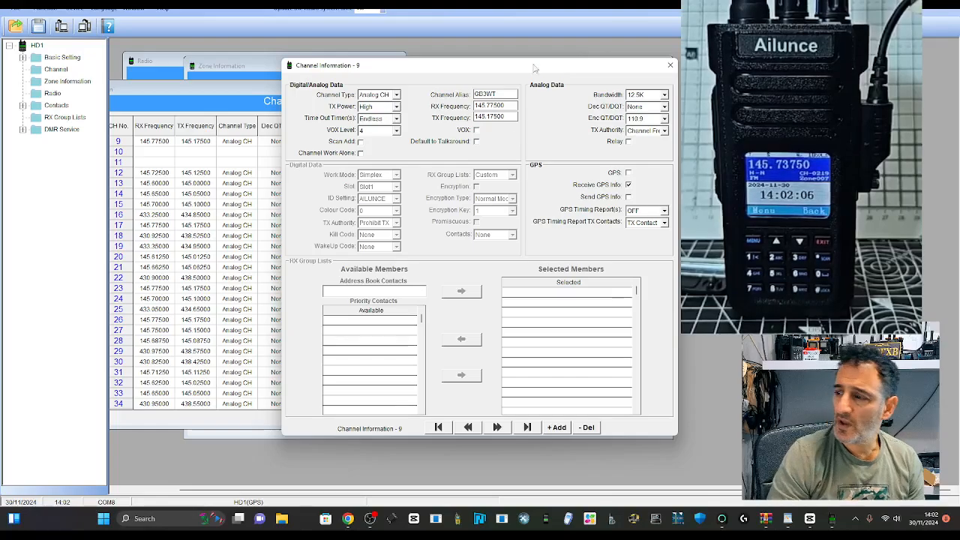
drag(534, 67, 371, 57)
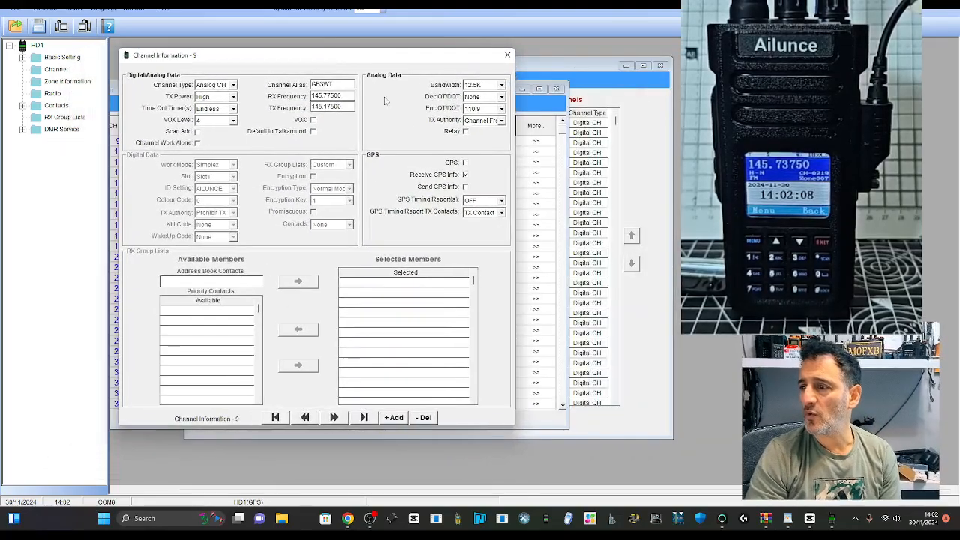
click(233, 85)
click(214, 101)
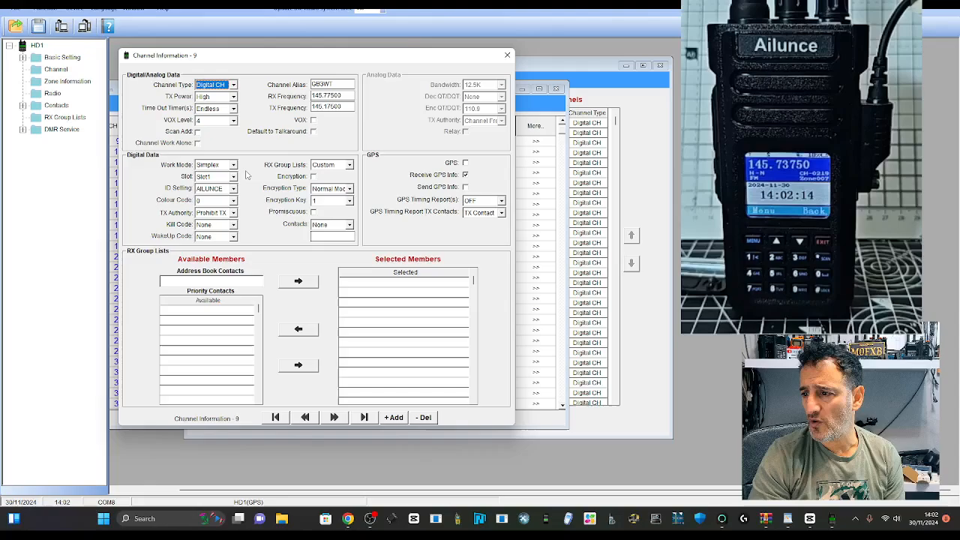
click(234, 85)
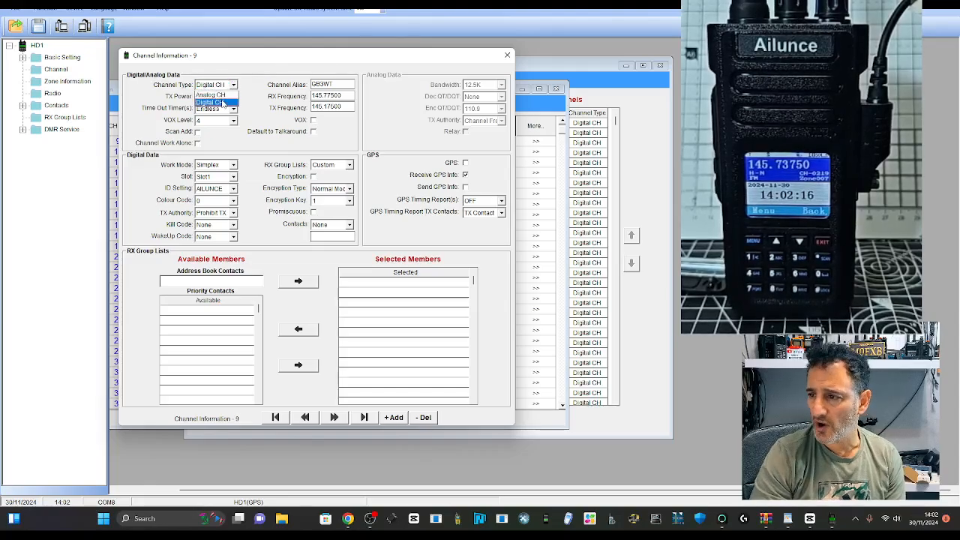
click(216, 94)
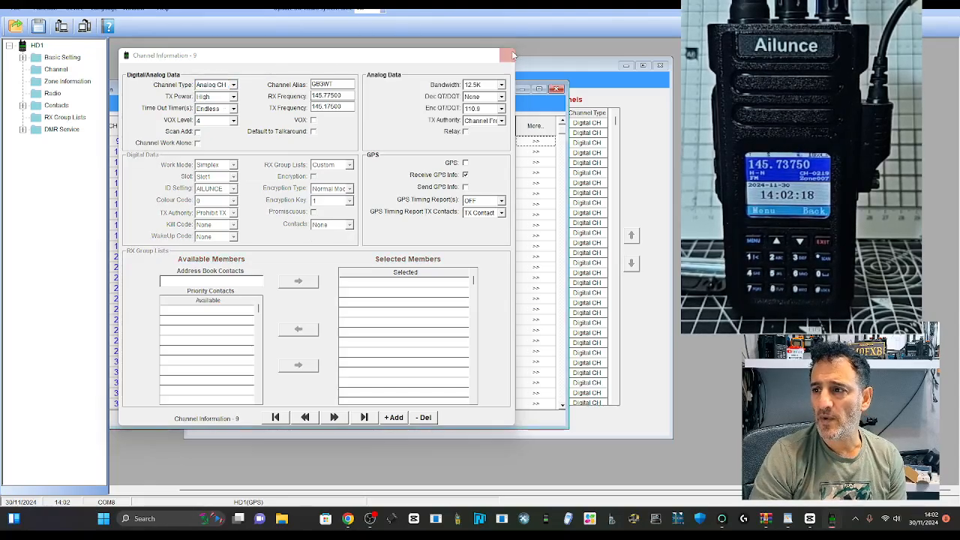
click(507, 54)
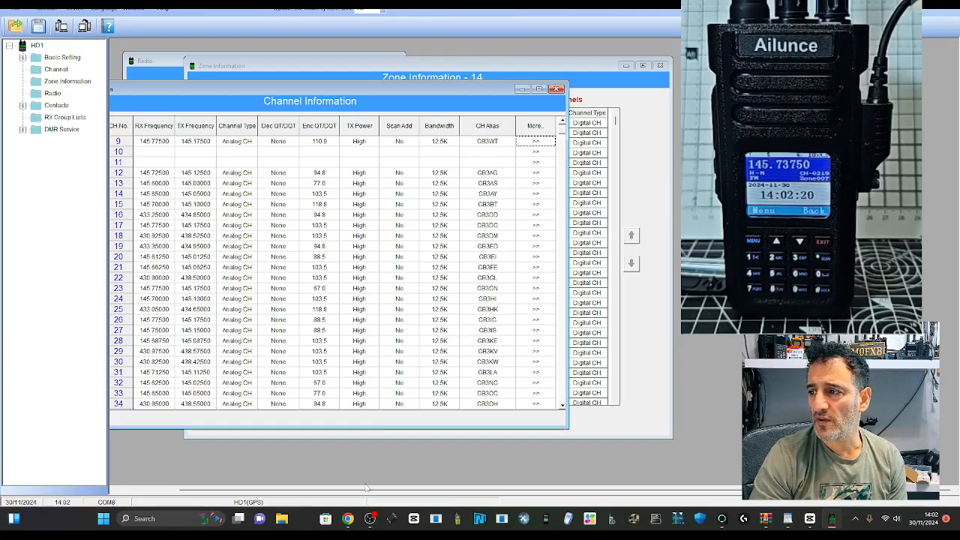
click(370, 518)
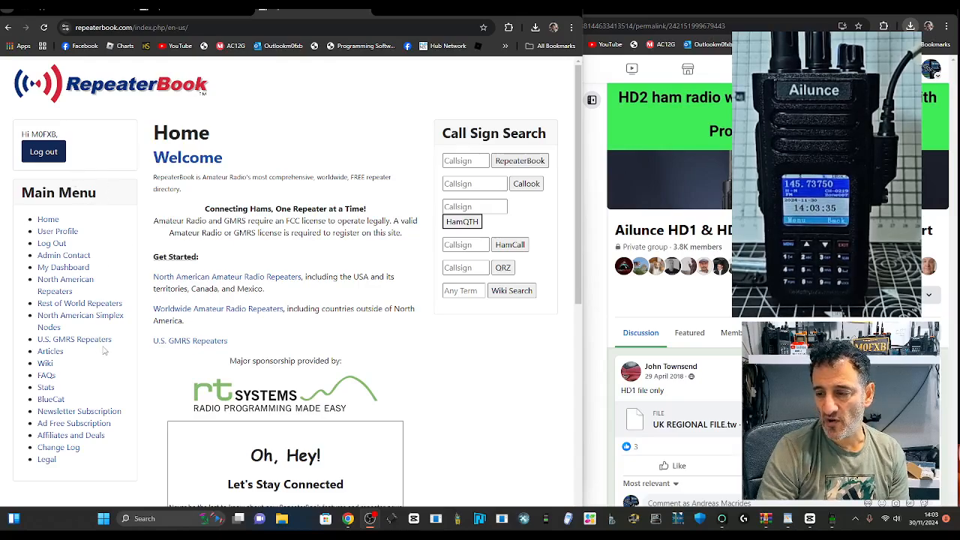
Step: List RepeaterBook's United Kingdom DMR repeaters from the Rest of World Repeaters page
click(79, 305)
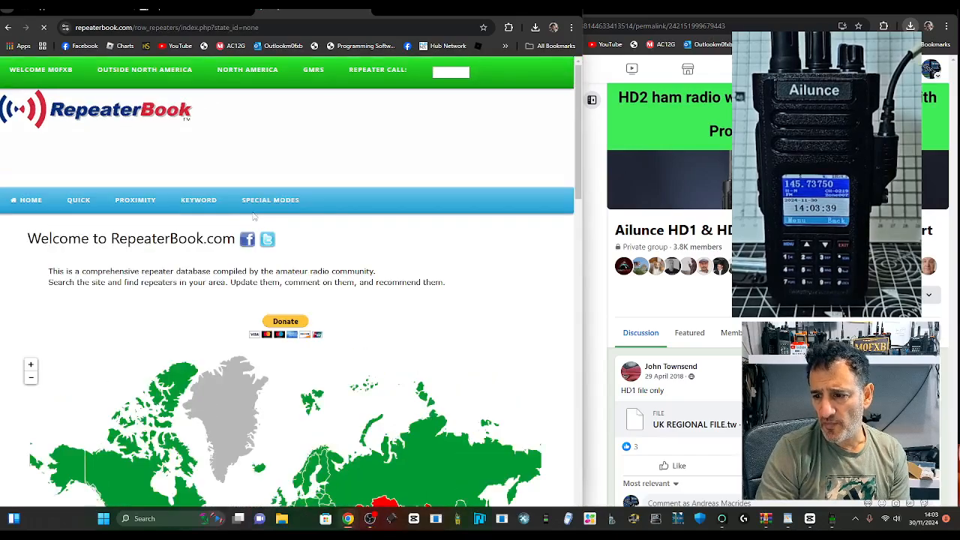
scroll(435, 229, down, 1)
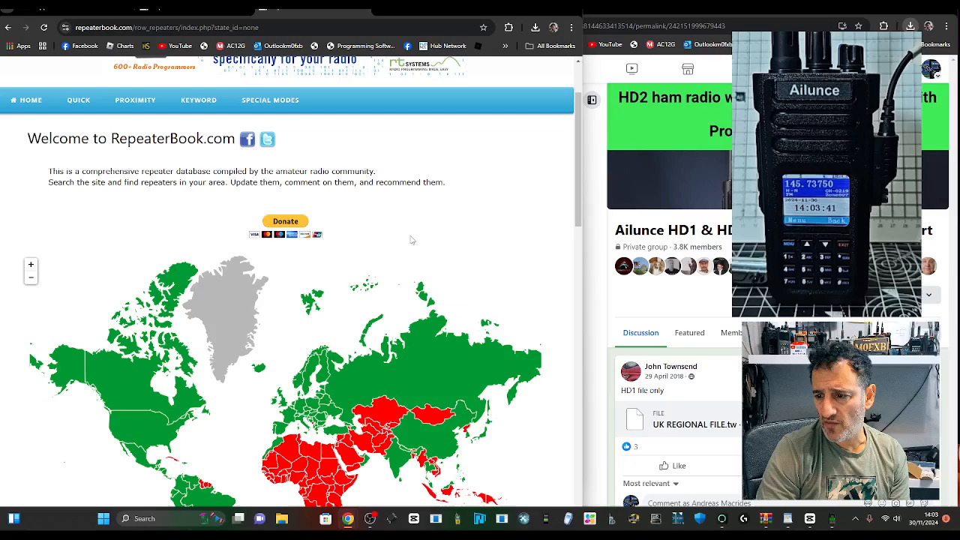
scroll(411, 240, down, 1)
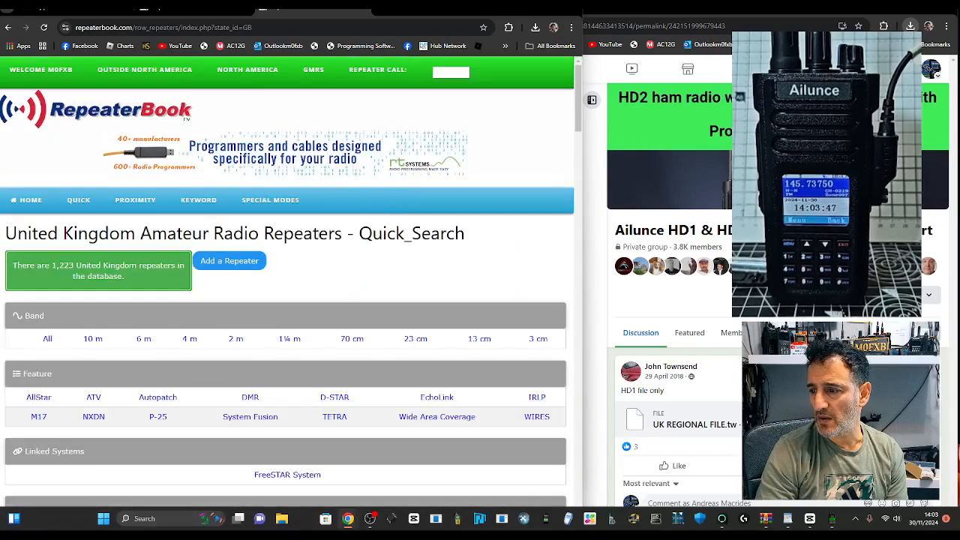
scroll(333, 231, down, 1)
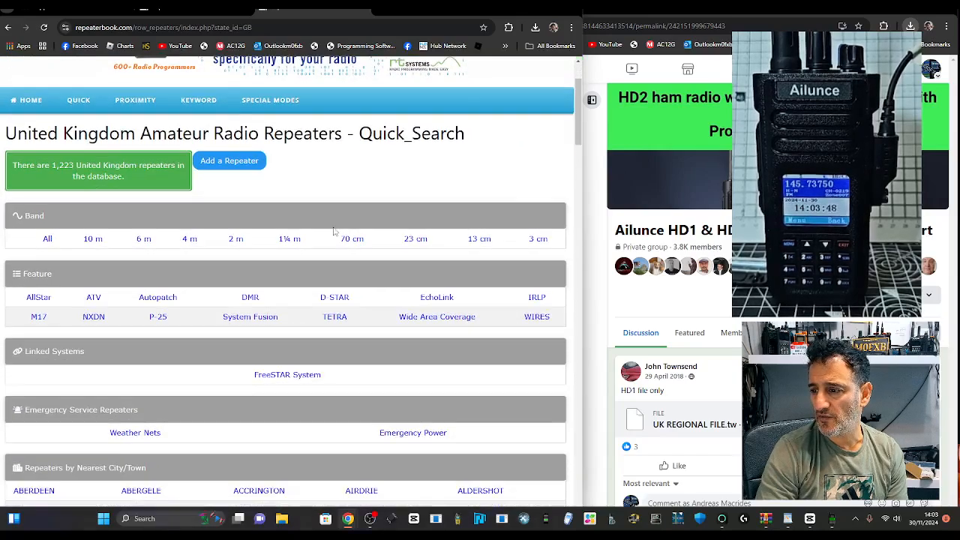
click(249, 298)
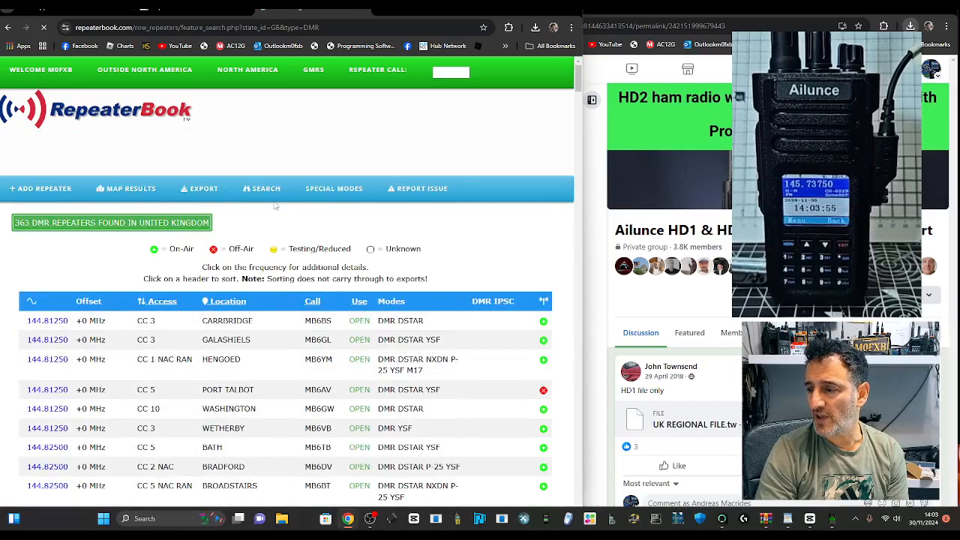
scroll(220, 268, down, 2)
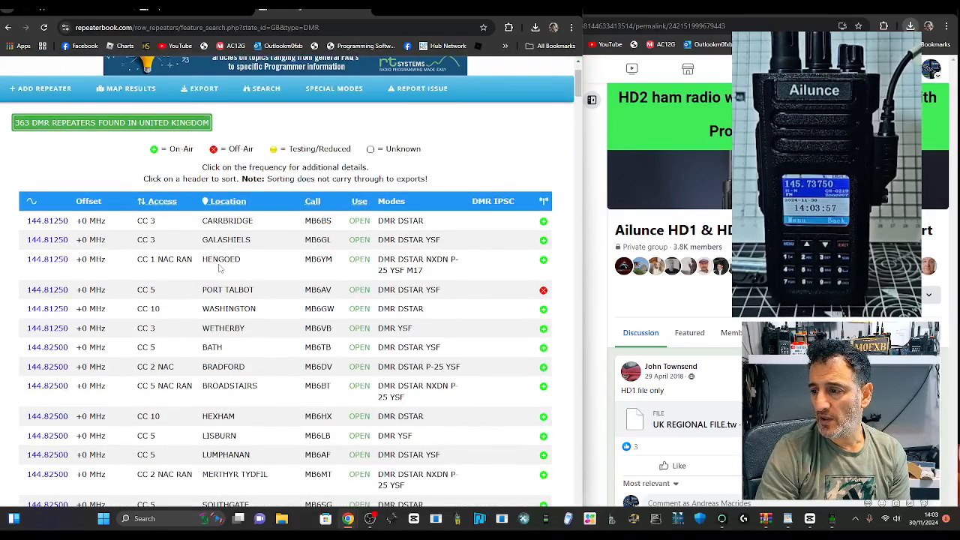
scroll(219, 268, up, 2)
scroll(203, 174, down, 1)
scroll(202, 174, down, 1)
Step: Browse the EXPORT menu's available formats for the 363-repeater list
click(203, 143)
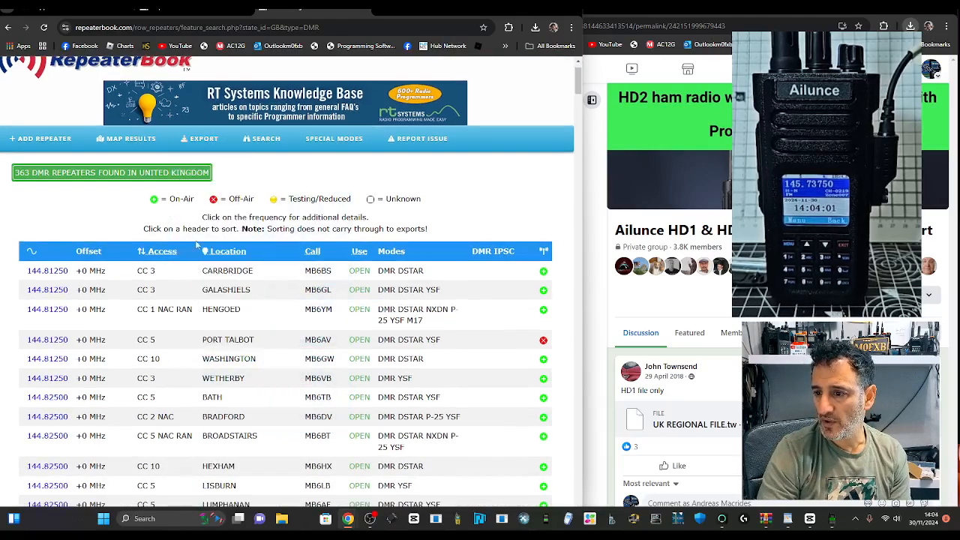
mouse_move(196, 139)
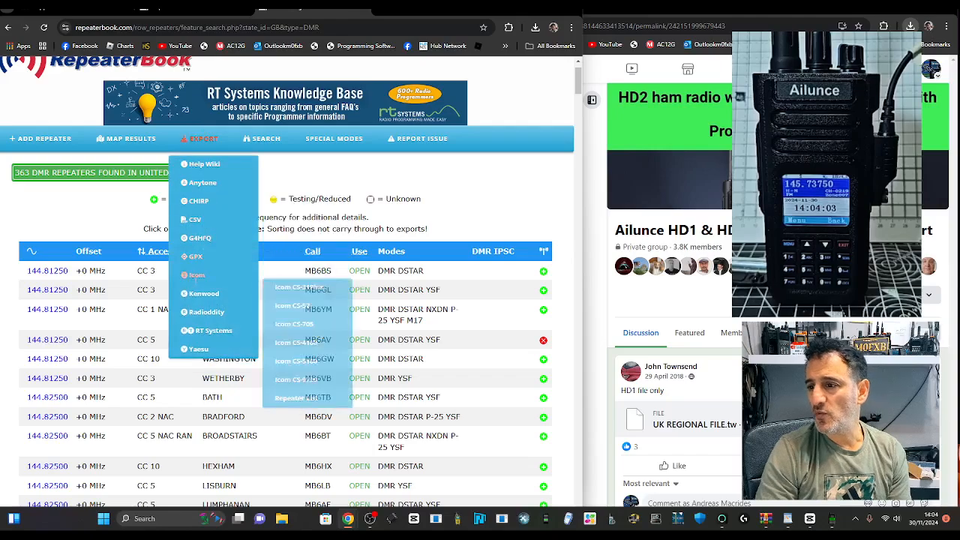
mouse_move(198, 276)
mouse_move(199, 186)
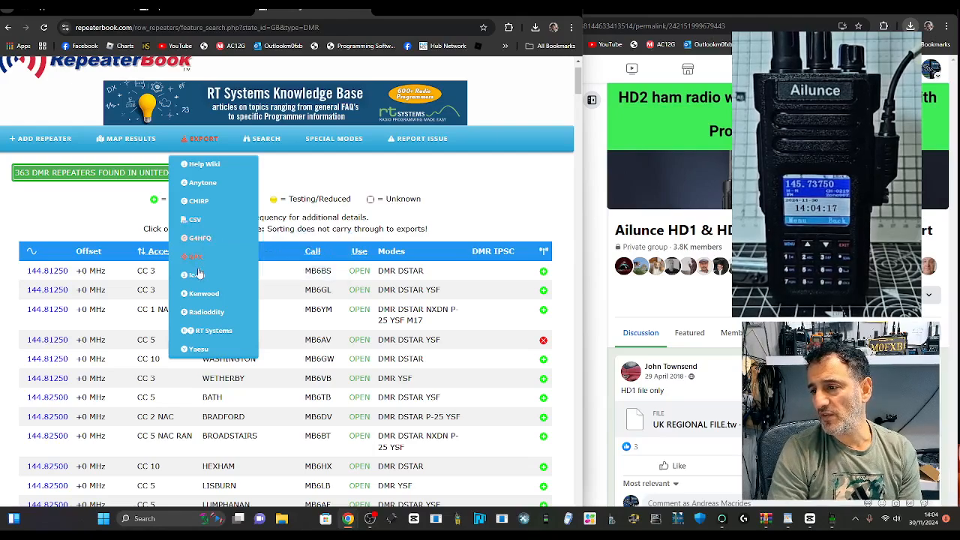
mouse_move(201, 356)
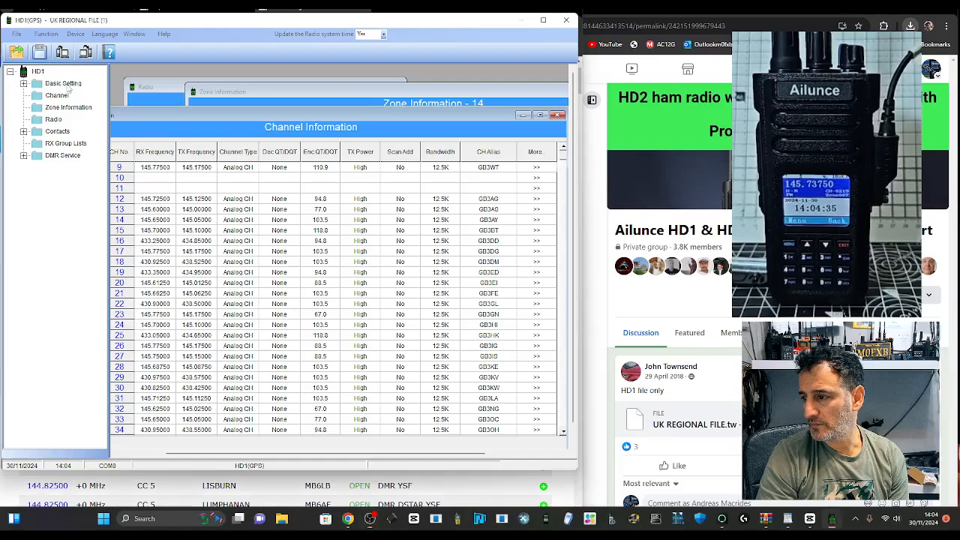
Step: In Basic Setting > ID Setting, enter the user's DMR ID as Radio ID and callsign as Radio Name
double_click(66, 84)
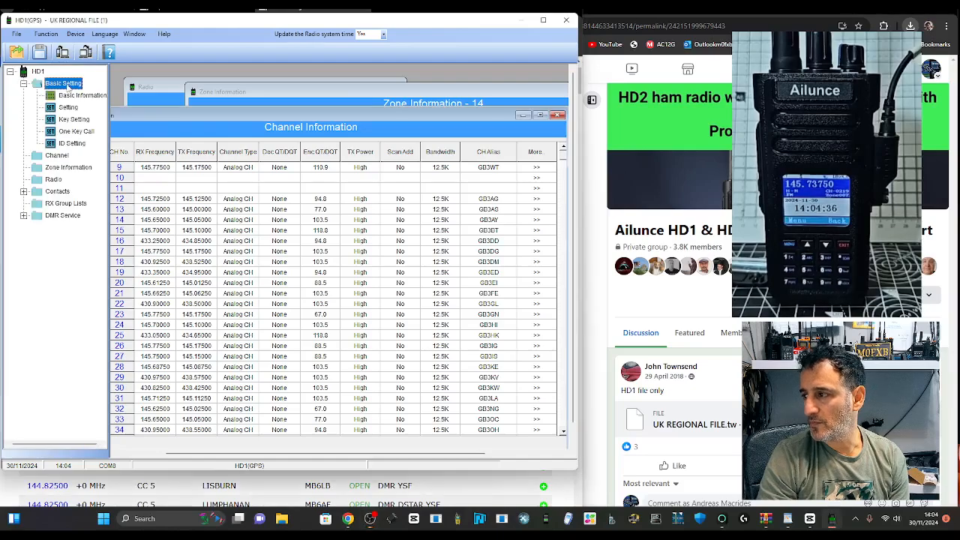
double_click(66, 146)
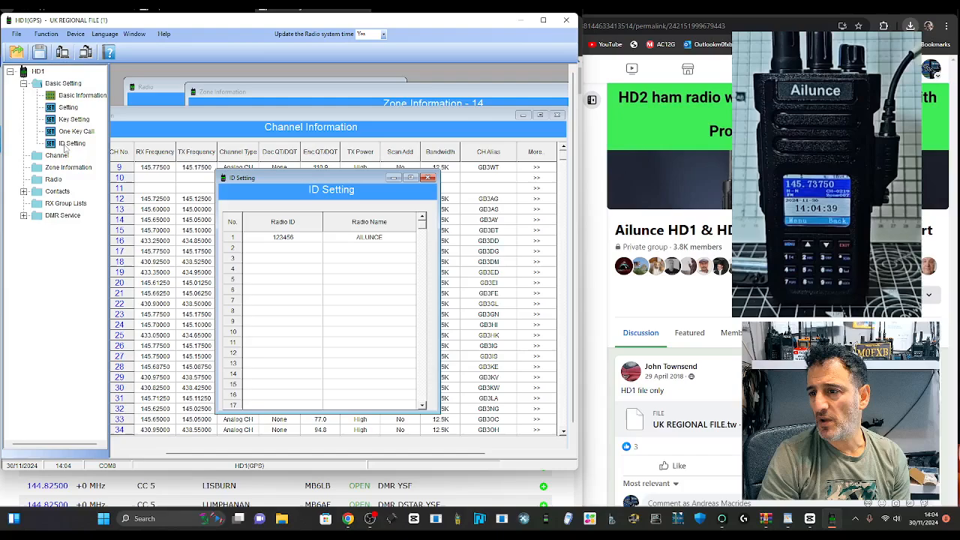
double_click(306, 237)
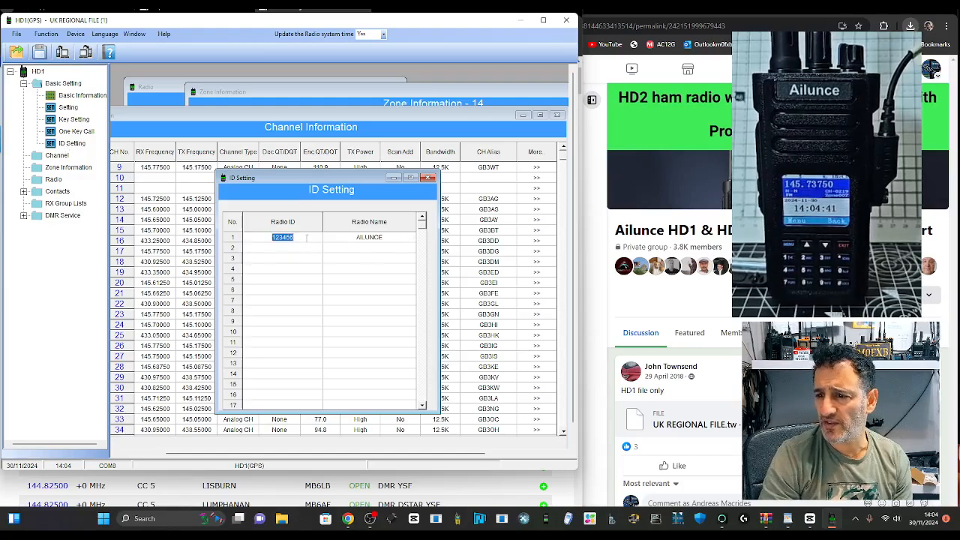
text(2341)
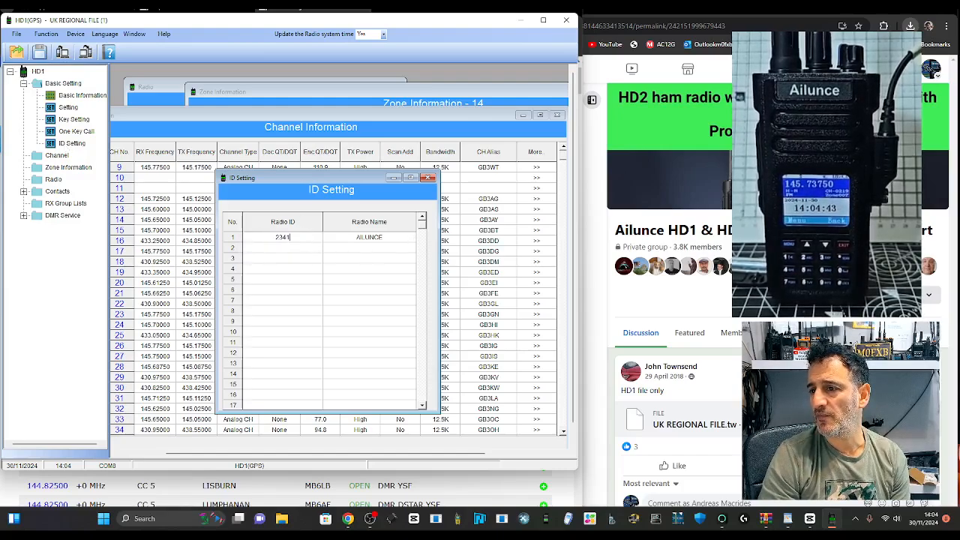
text(437)
double_click(365, 238)
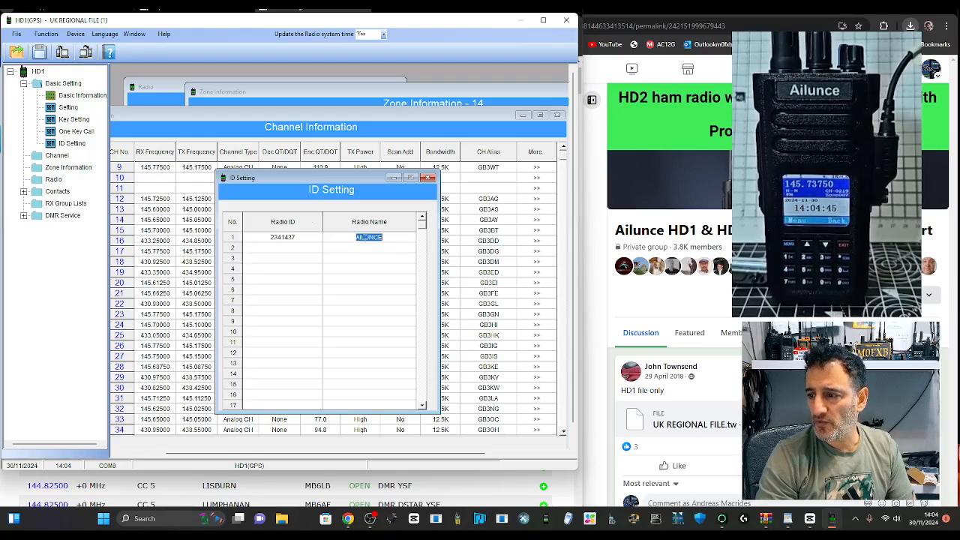
text(m0)
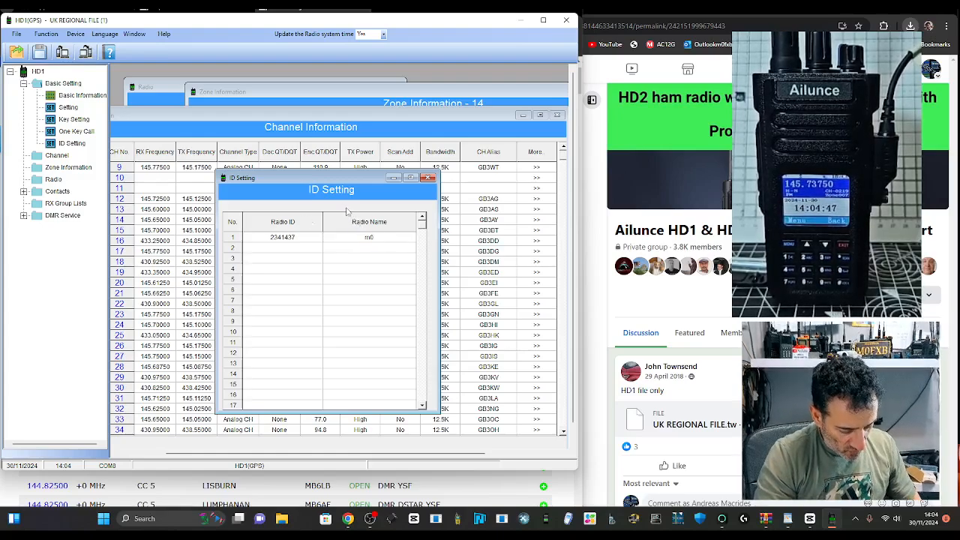
text(fxb)
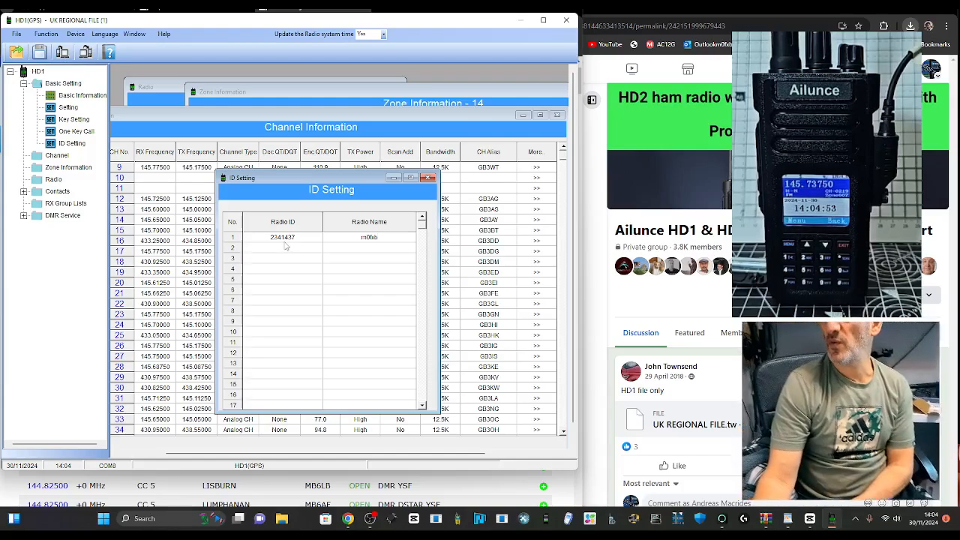
click(430, 179)
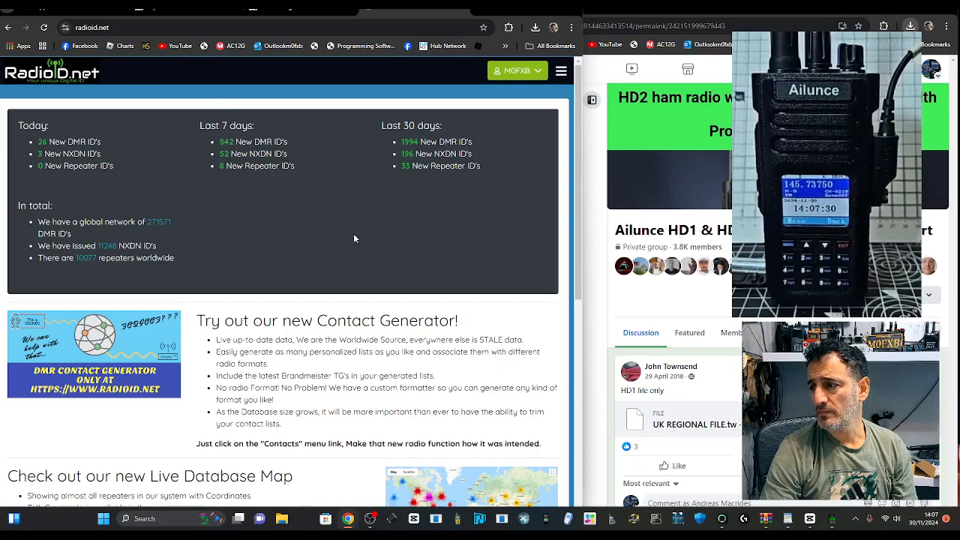
Step: Scroll through the RadioID.net page to look over its statistics
scroll(403, 274, down, 6)
scroll(404, 270, up, 6)
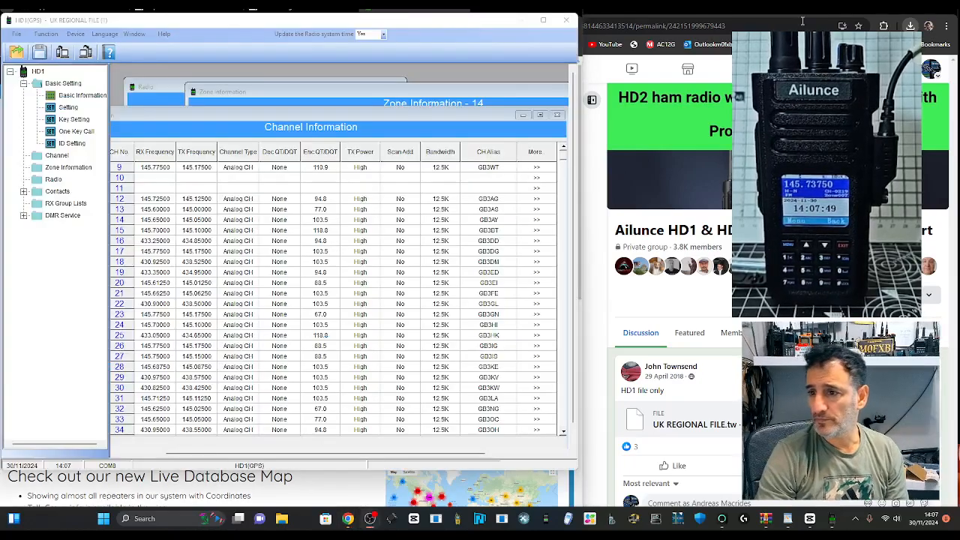
Step: Export the Channel Information list as CSV file mydmr into the Downloads folder
click(536, 167)
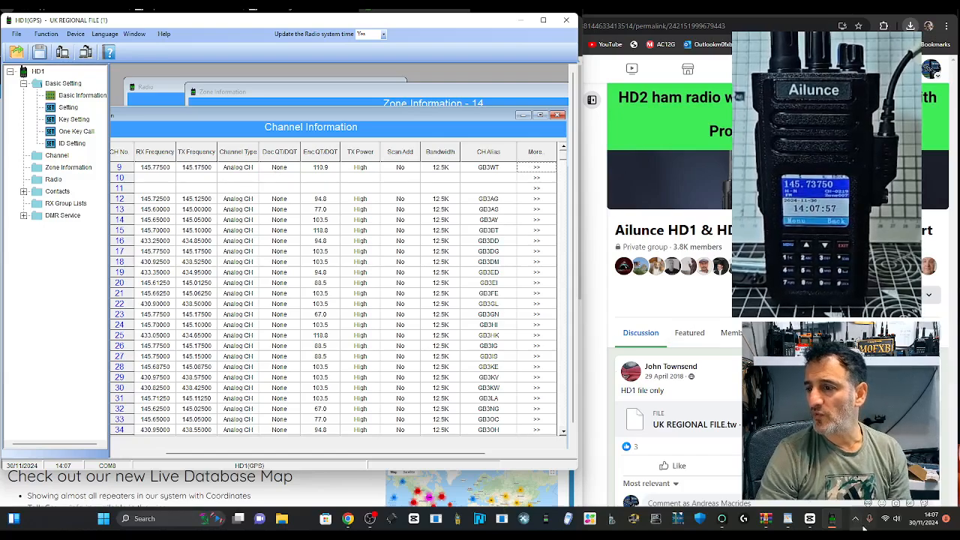
click(370, 518)
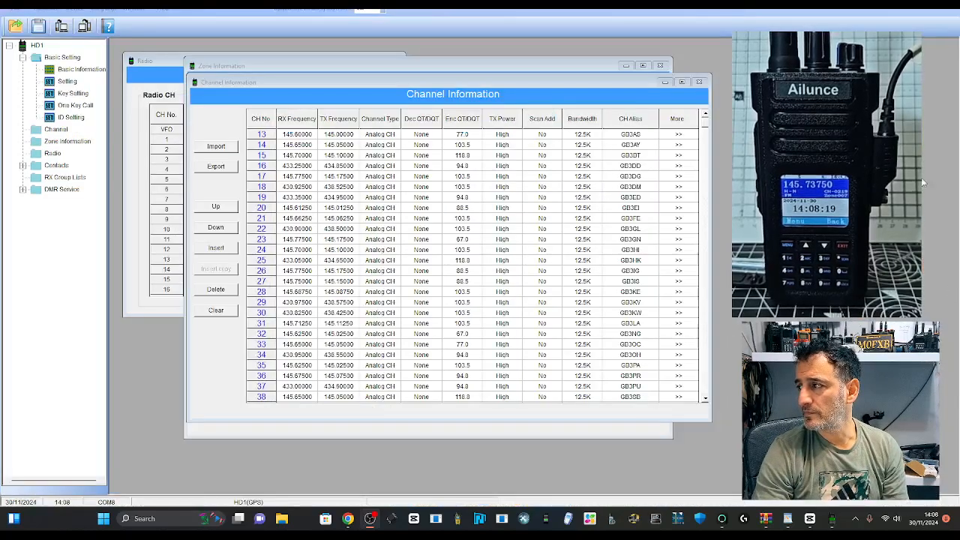
click(436, 215)
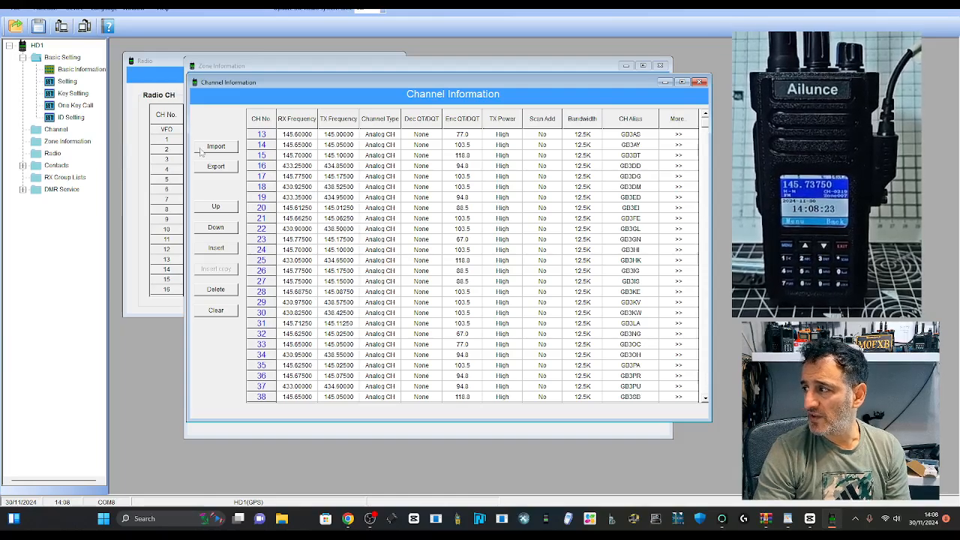
click(216, 167)
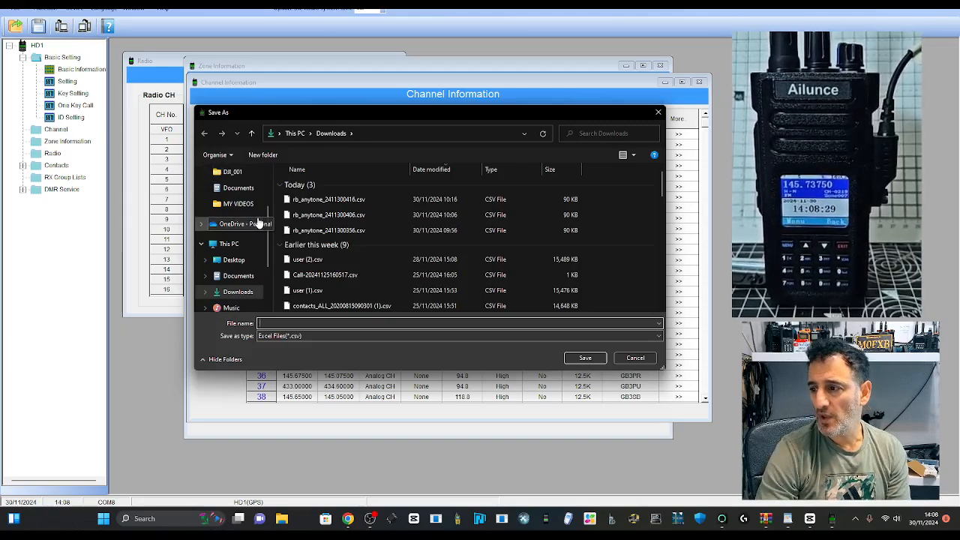
text(my)
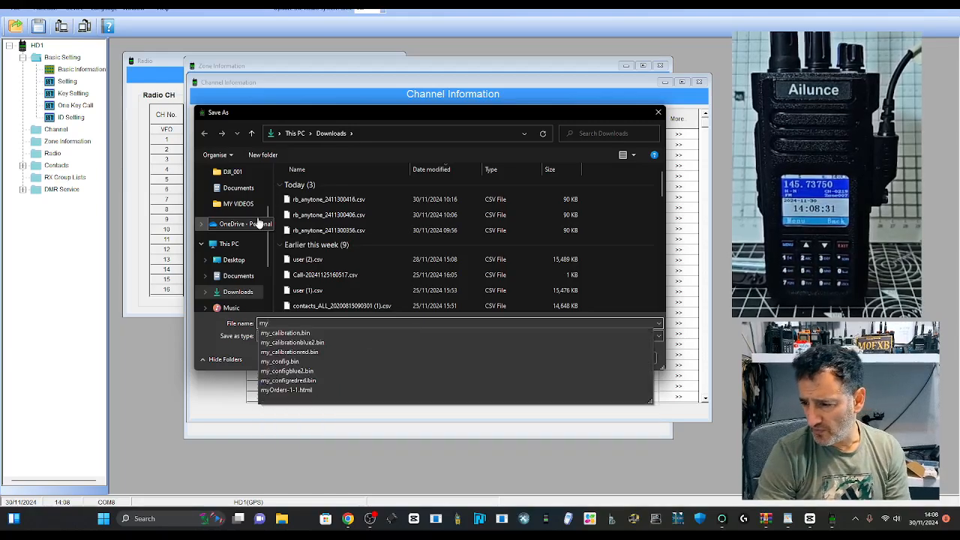
text(dmr)
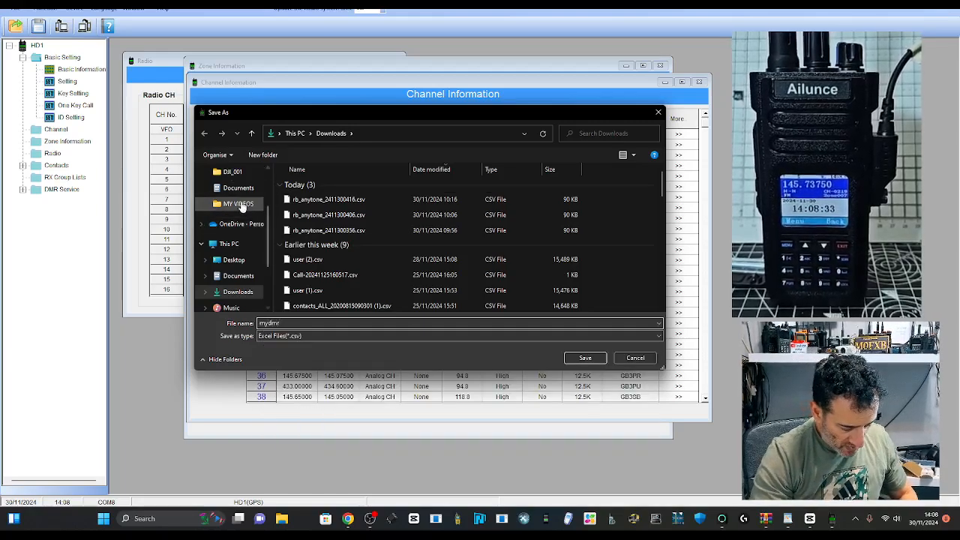
scroll(268, 234, up, 2)
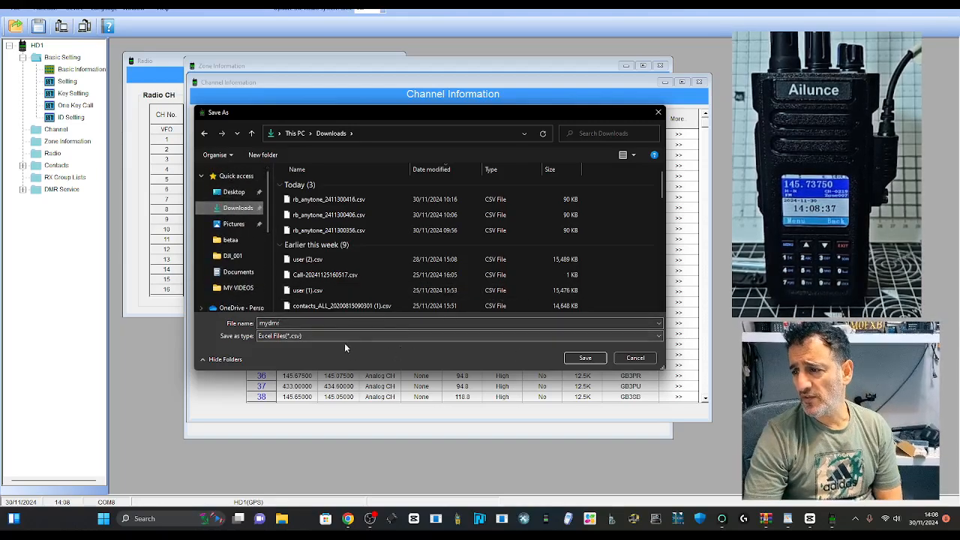
click(586, 359)
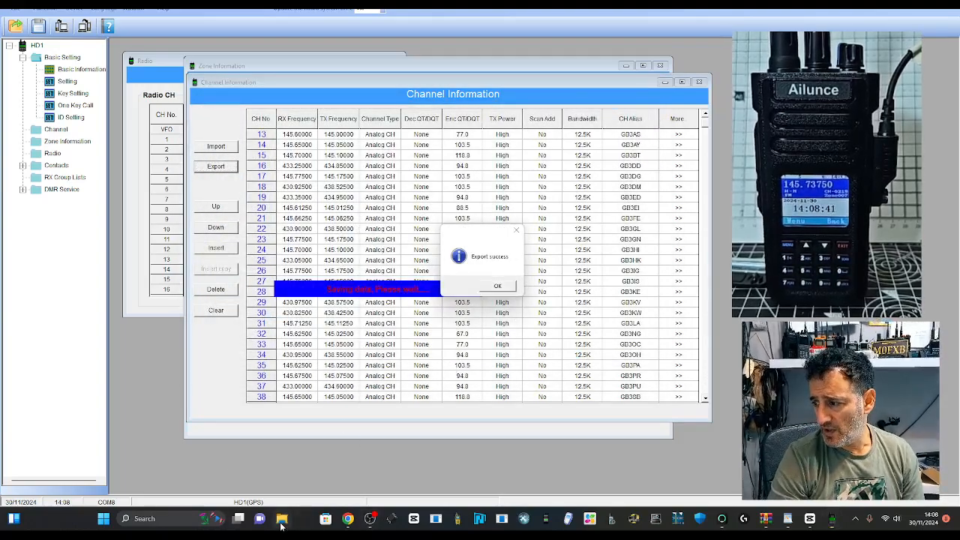
Step: Verify mydmr.csv (276 KB) appears in Downloads, then acknowledge the Export success message
click(282, 519)
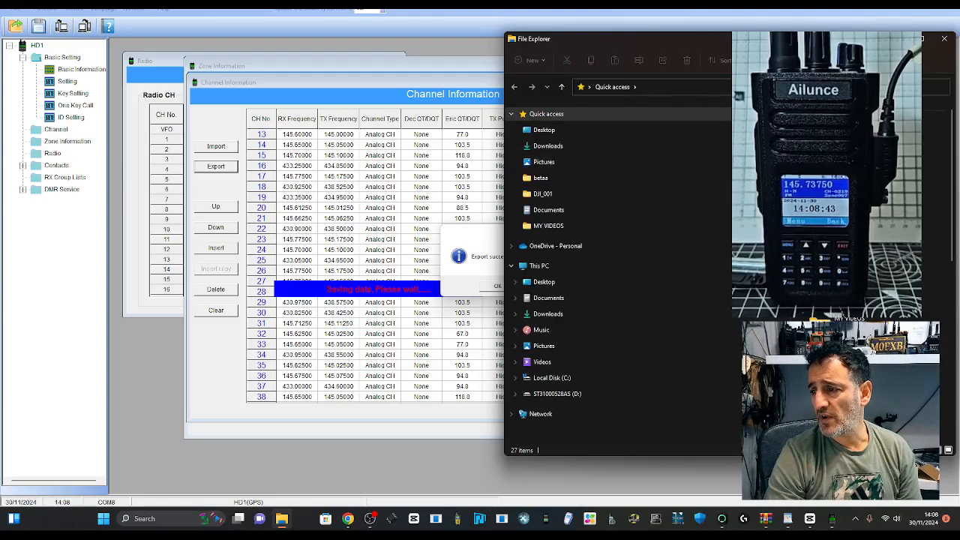
drag(853, 51, 451, 29)
click(171, 133)
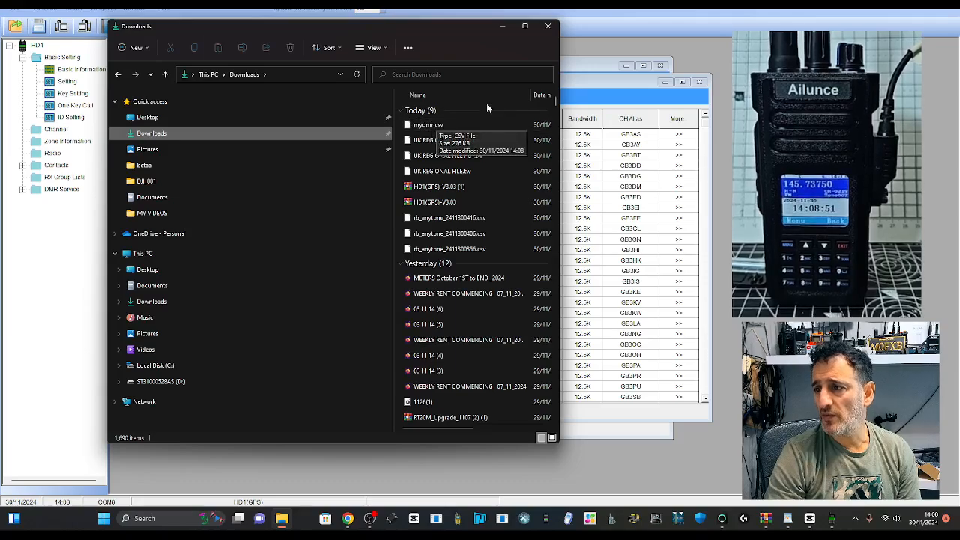
click(502, 26)
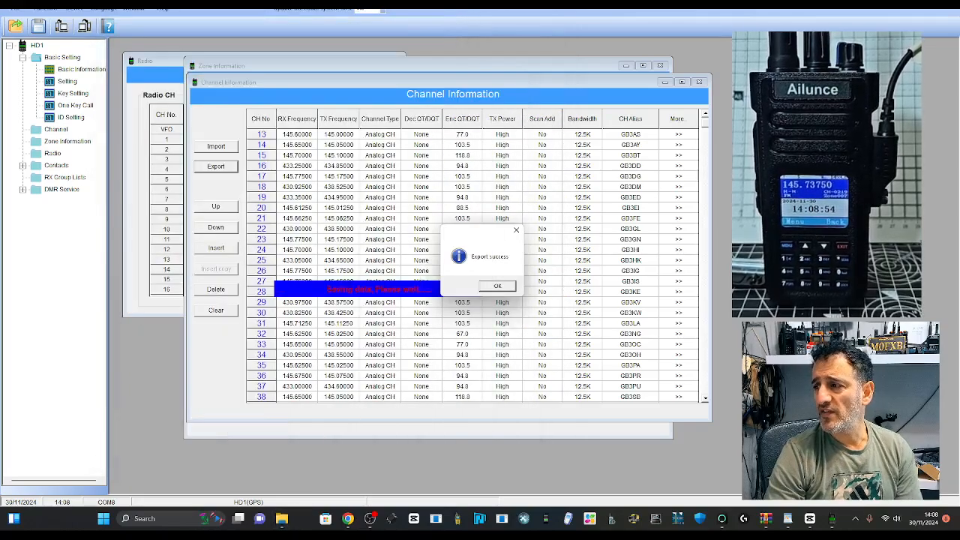
click(497, 286)
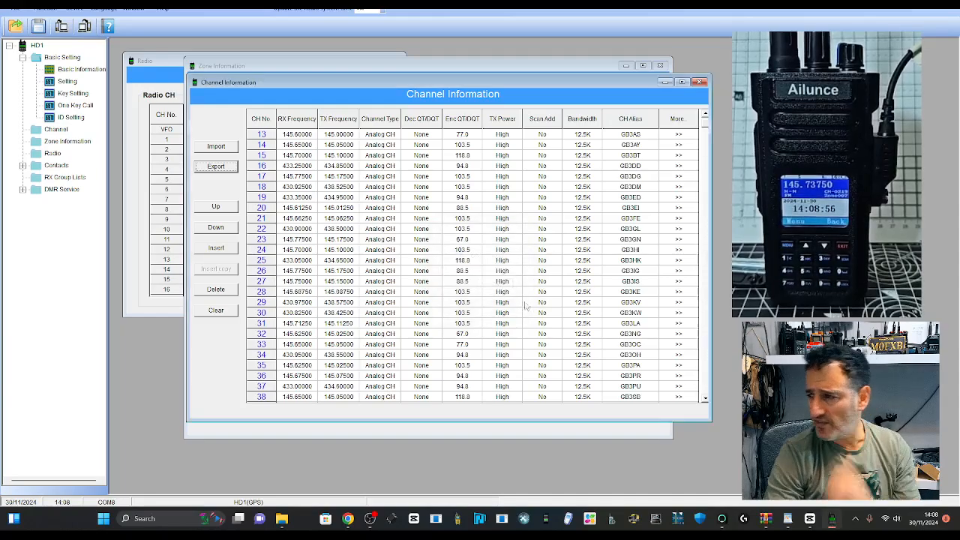
Step: Request a CSV export of the repeater list and accept the personal-use terms
click(371, 521)
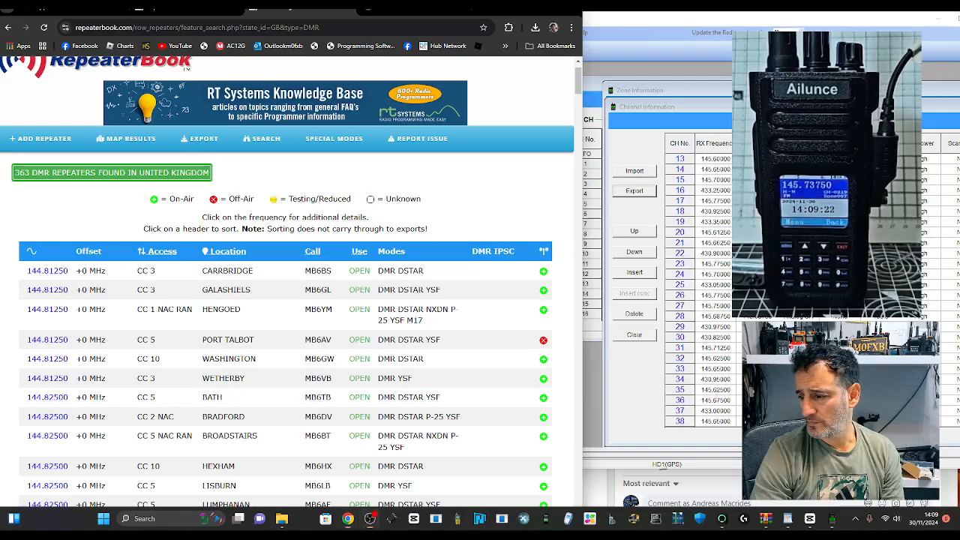
mouse_move(204, 141)
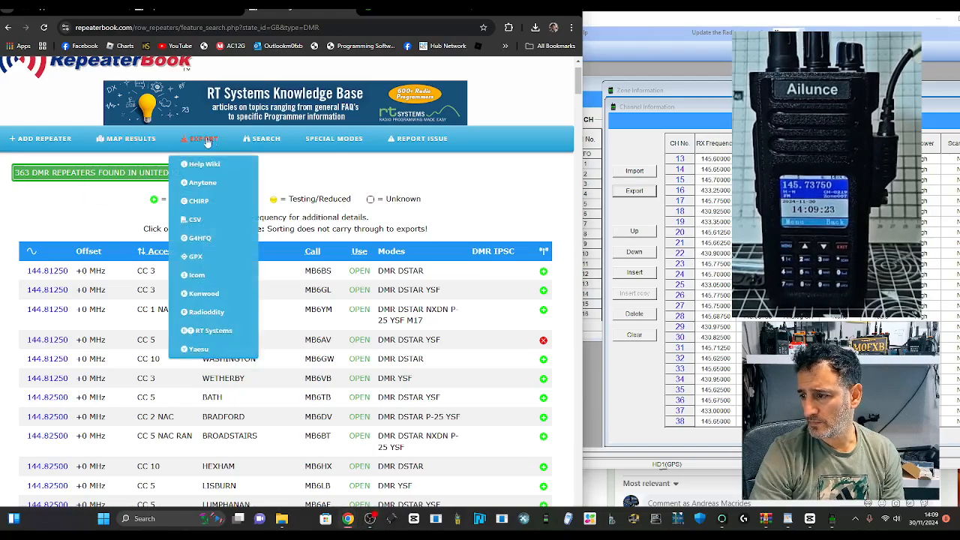
click(196, 220)
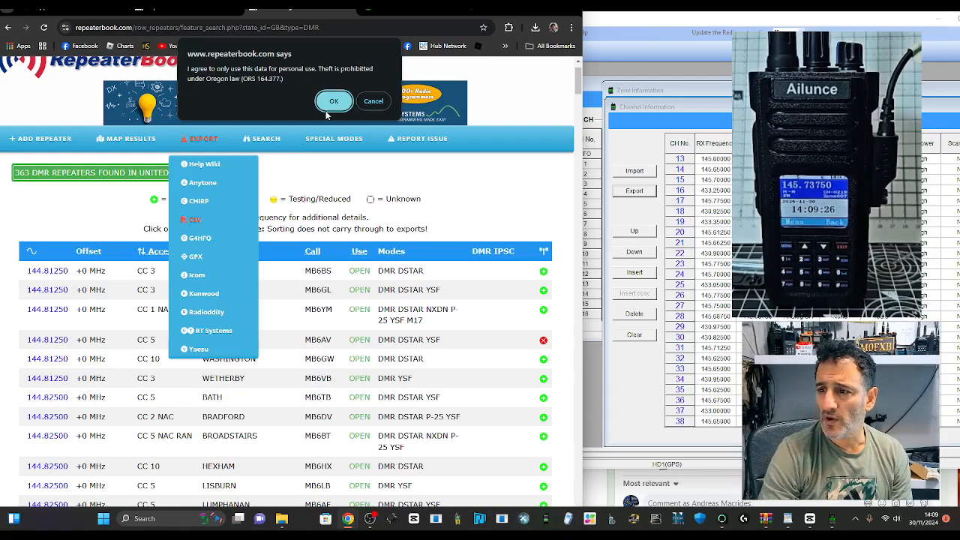
click(328, 104)
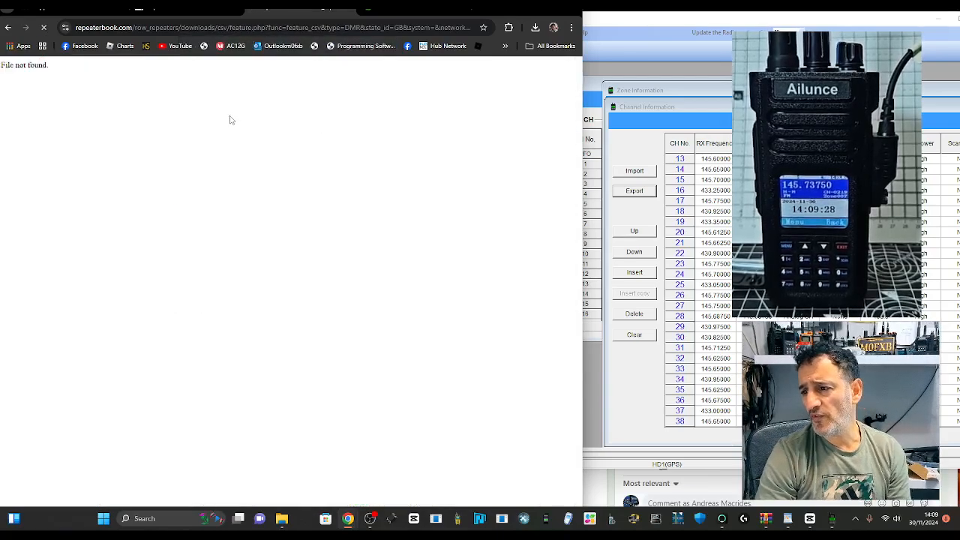
Step: Re-list Great Britain's DMR repeaters and request the CSV export again, accepting the terms
click(187, 10)
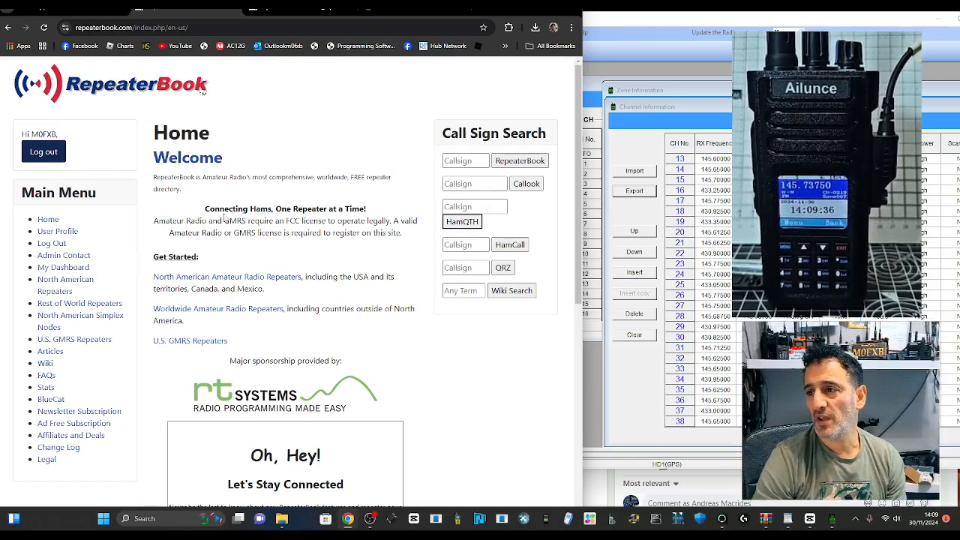
click(67, 304)
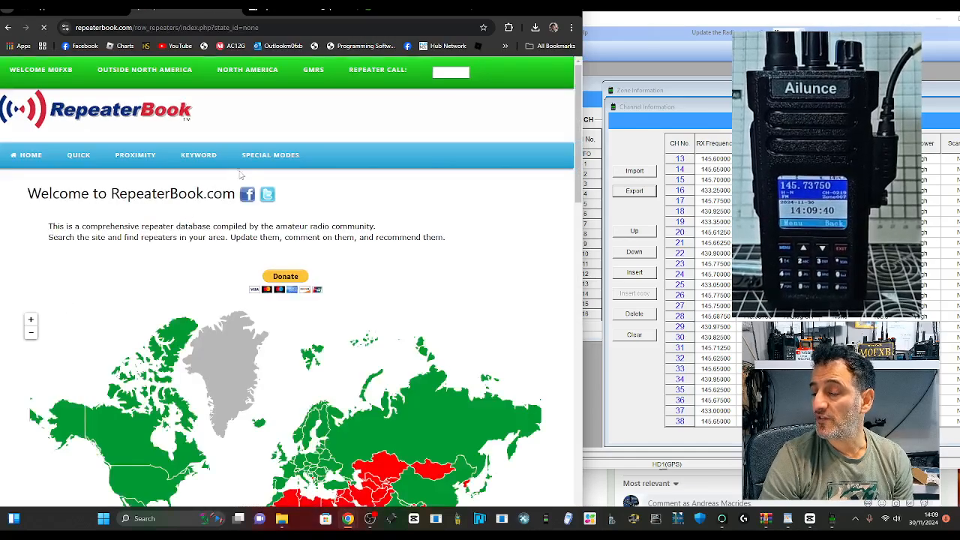
scroll(349, 301, down, 3)
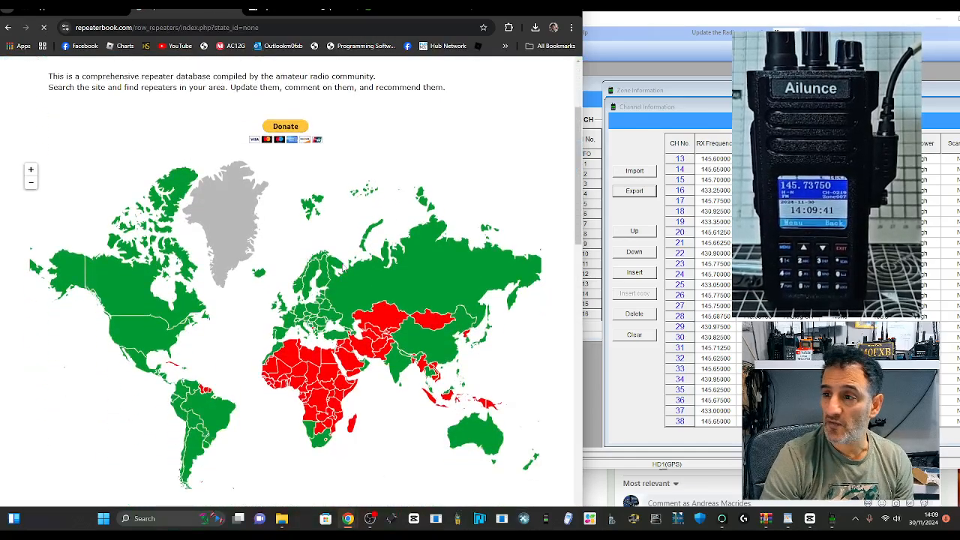
click(279, 303)
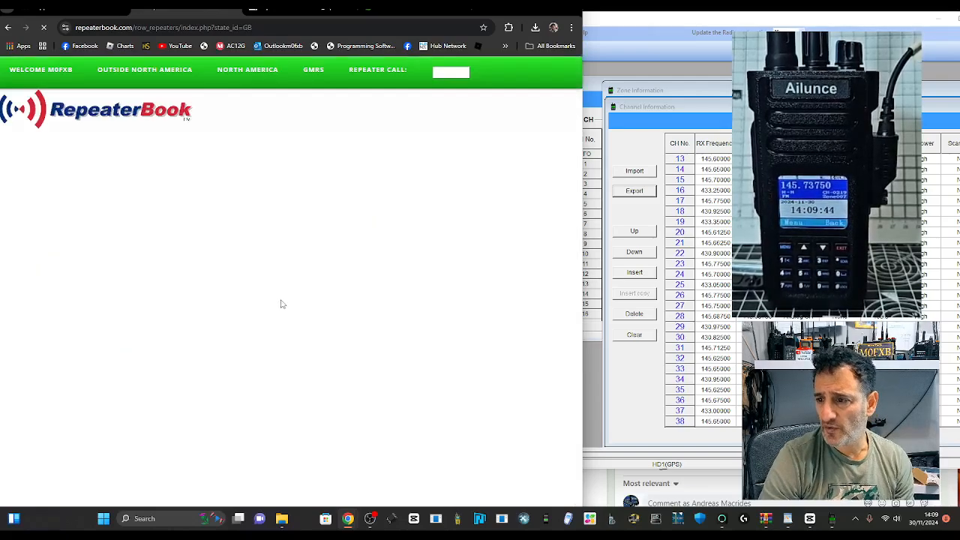
scroll(364, 223, down, 2)
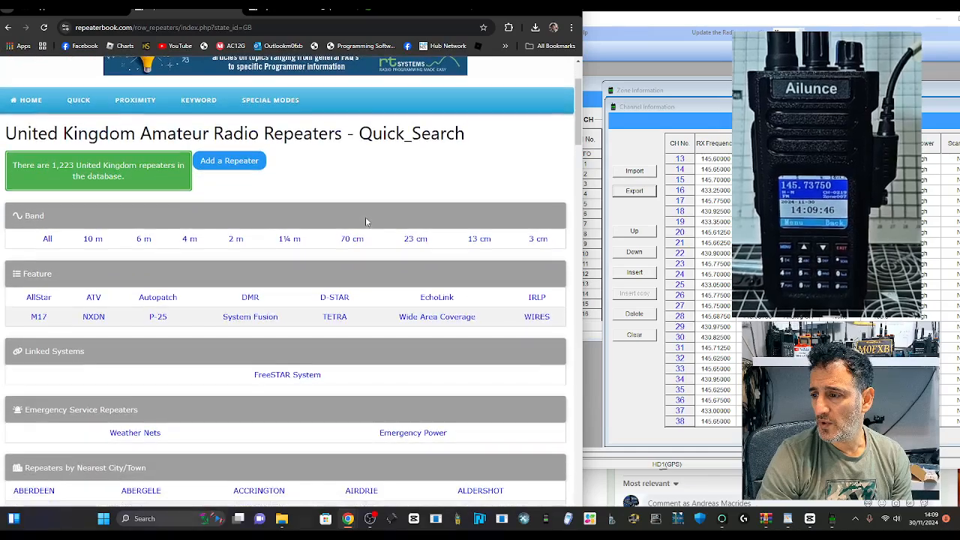
click(252, 298)
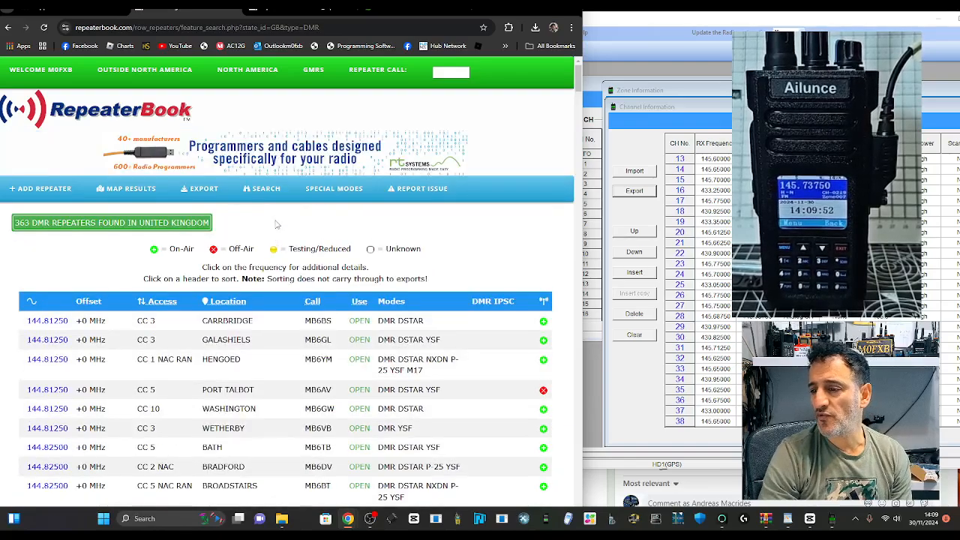
scroll(246, 186, down, 2)
mouse_move(202, 90)
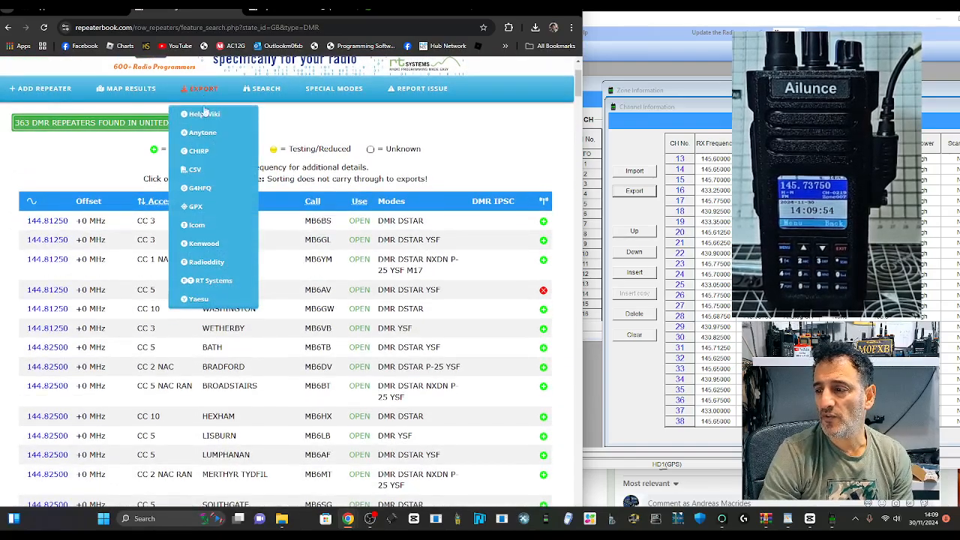
mouse_move(195, 234)
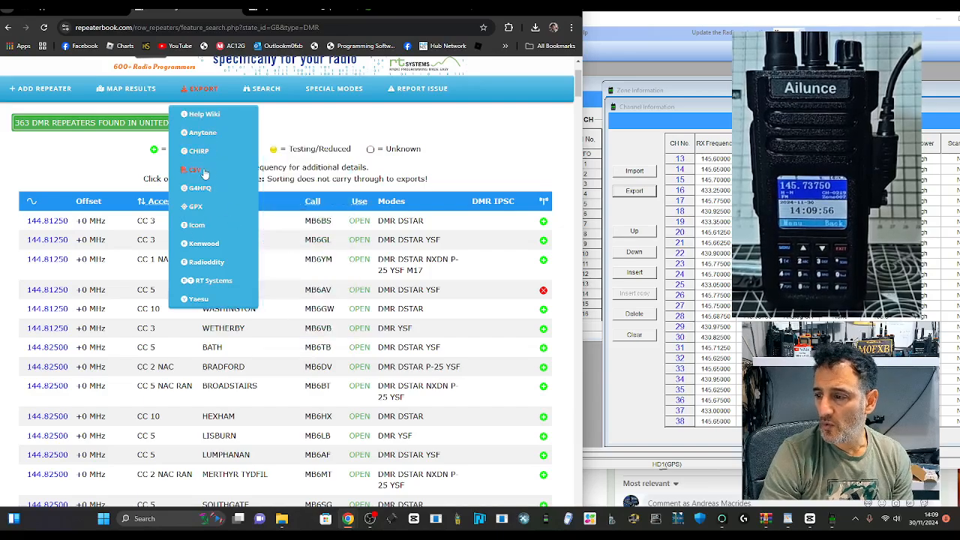
click(203, 173)
click(333, 103)
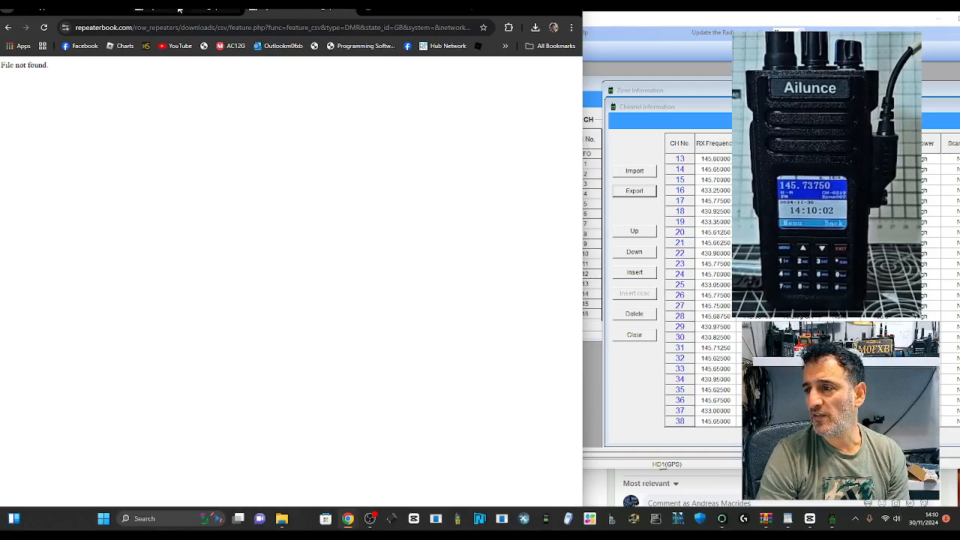
Step: Switch from the radioid.net tab to Ailunce's HD1 Software page with V3.03 programming software and firmware
click(416, 10)
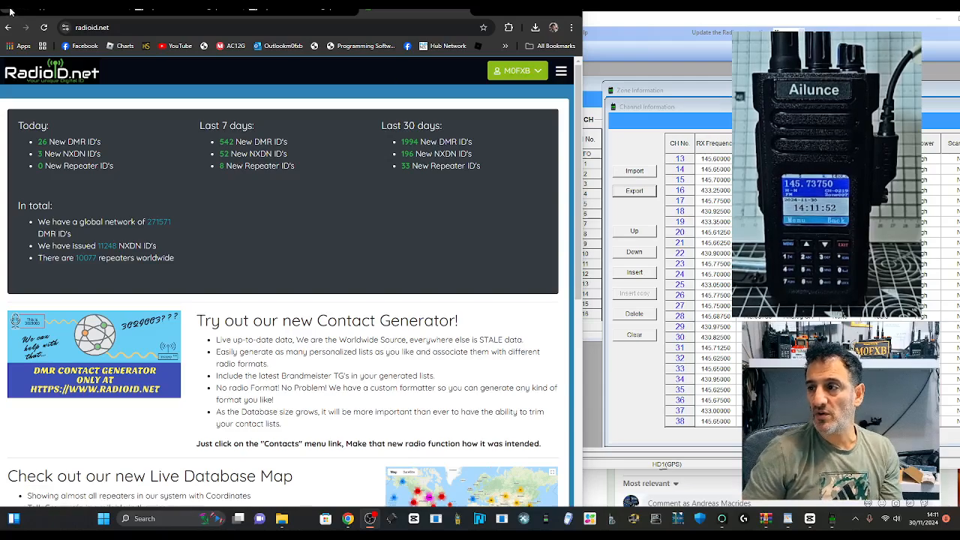
click(37, 10)
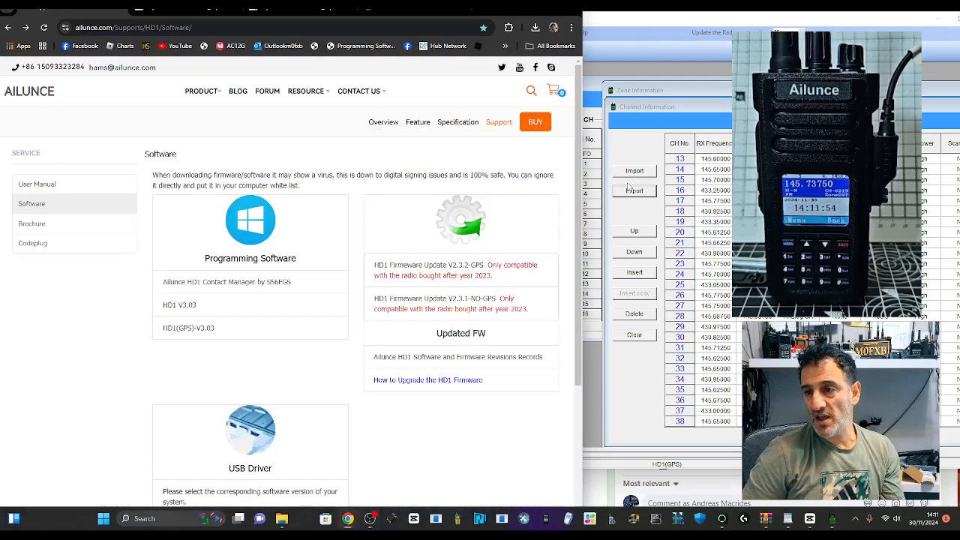